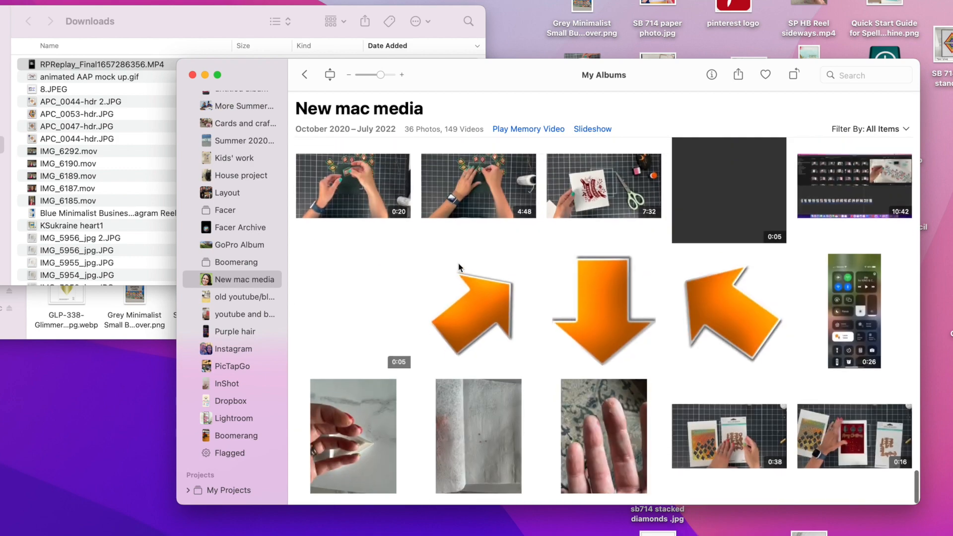
Browse the New mac media album in Photos from its newest items back to its first ones.
scroll(458, 265, up, 10)
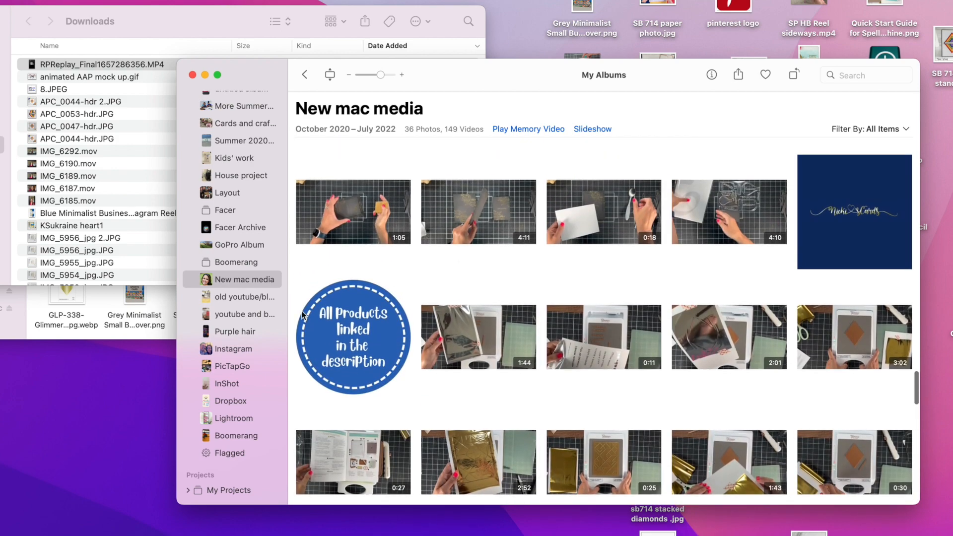
scroll(566, 239, up, 1)
scroll(566, 240, up, 10)
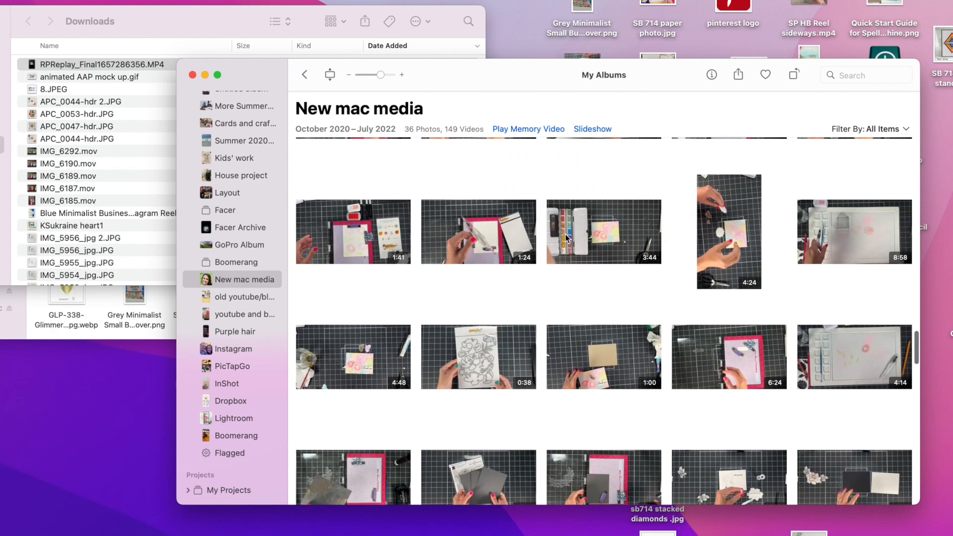
scroll(566, 239, up, 5)
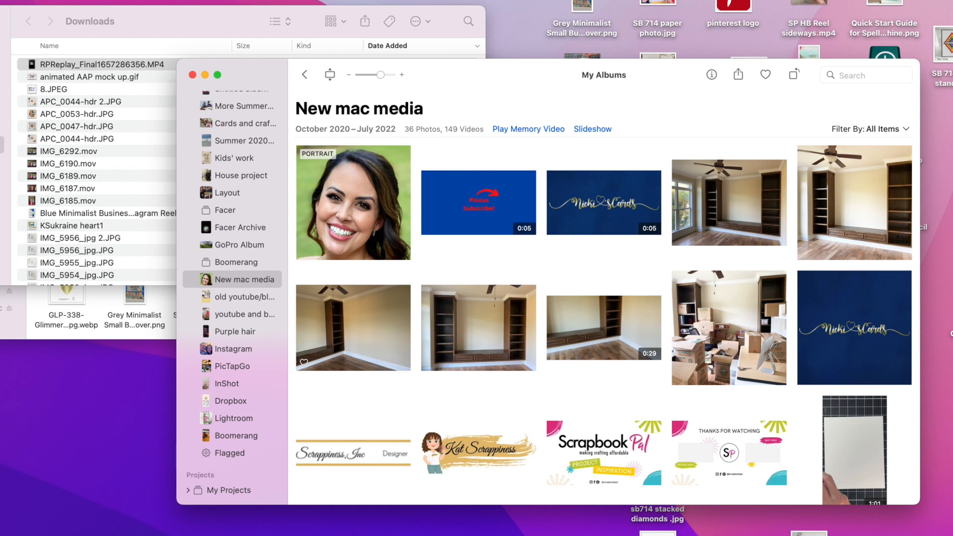
key(shift+super+5)
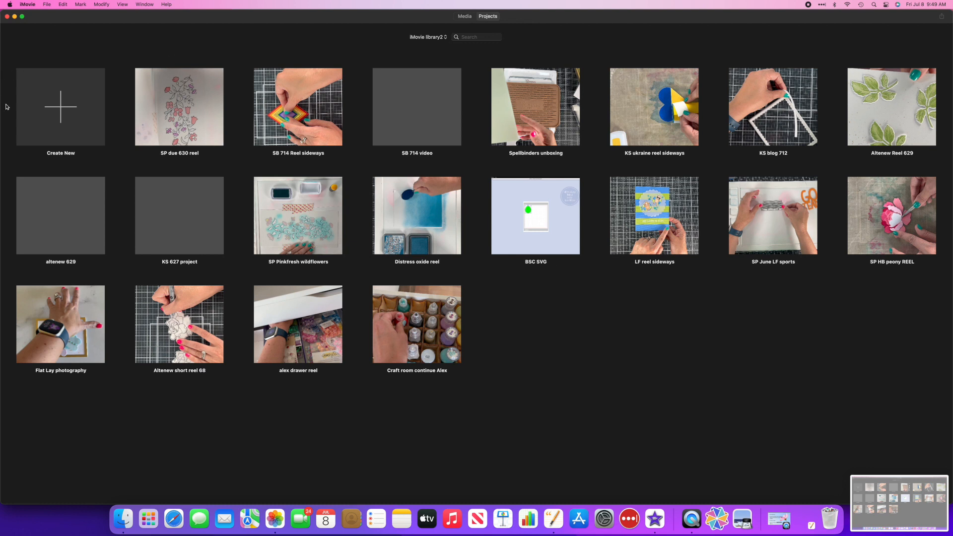
Switch to iMovie, create a new movie project and open the New mac media album as its source media.
mouse_move(567, 101)
click(464, 17)
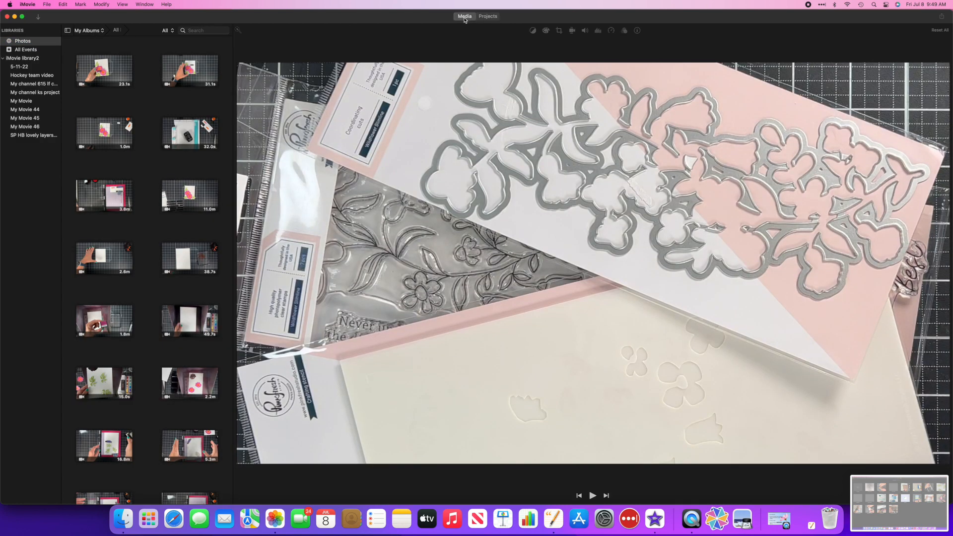
click(488, 17)
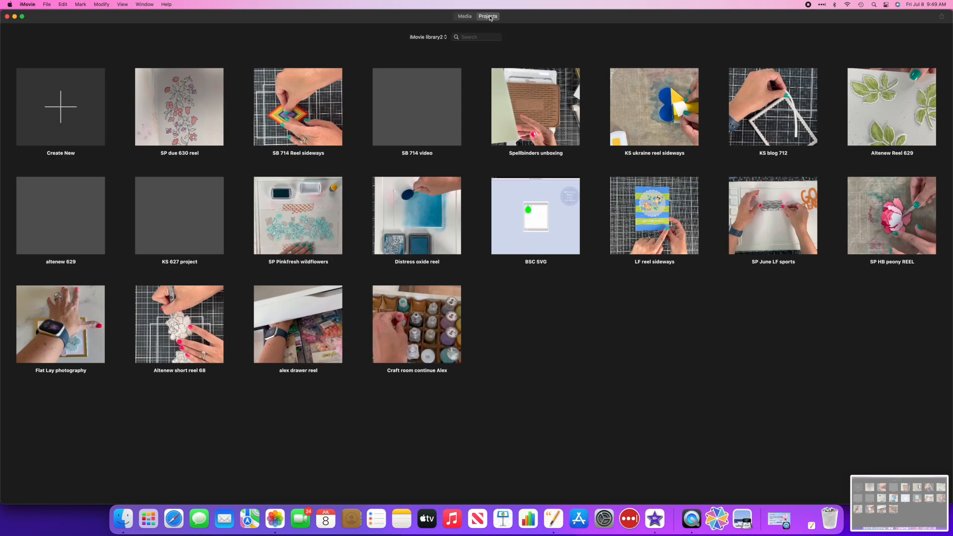
click(65, 110)
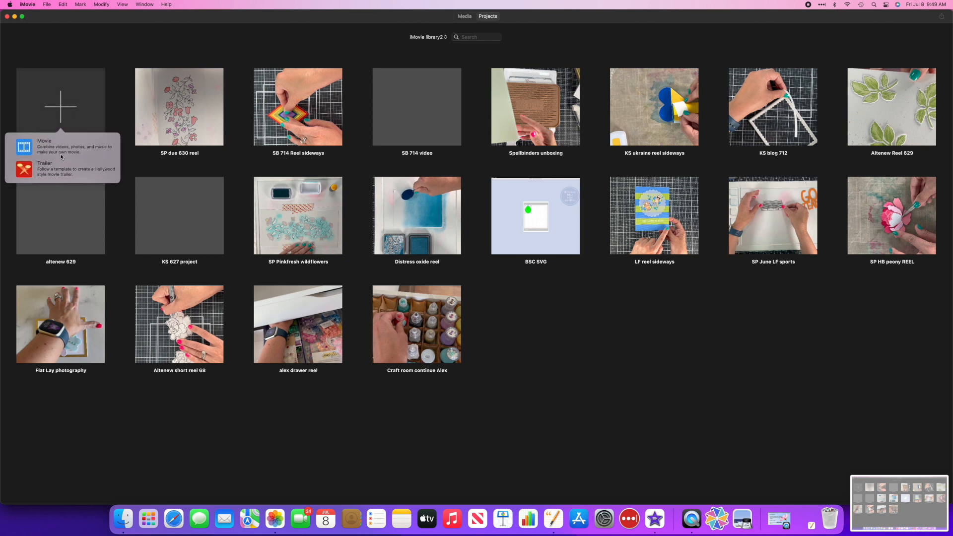
click(61, 153)
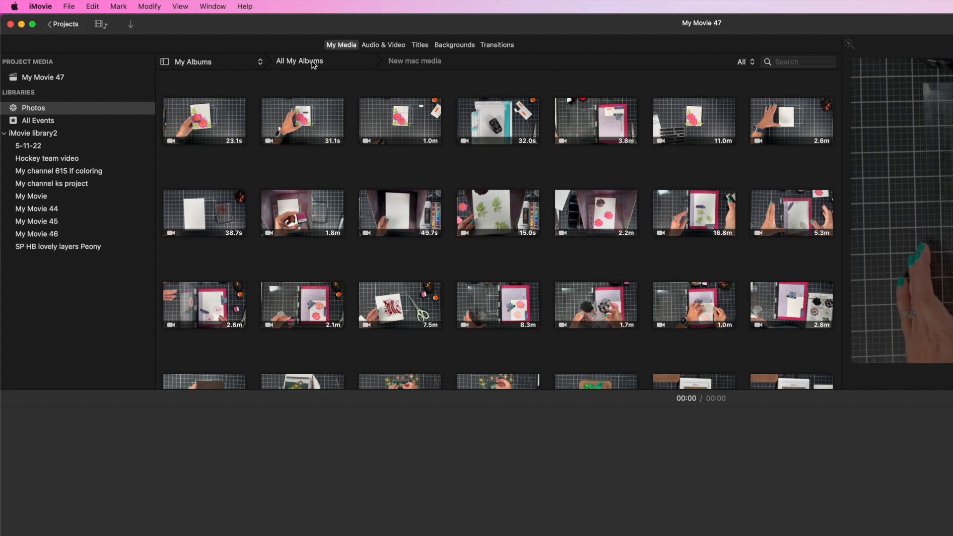
click(314, 66)
double_click(311, 119)
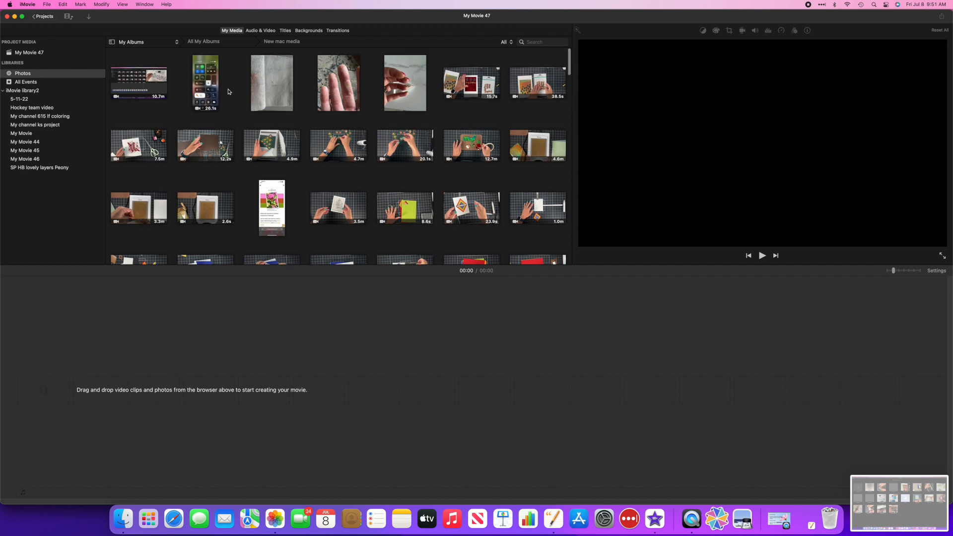
Look through the New mac media album to locate the card-making clips with the dark gray cardstock.
scroll(296, 130, down, 10)
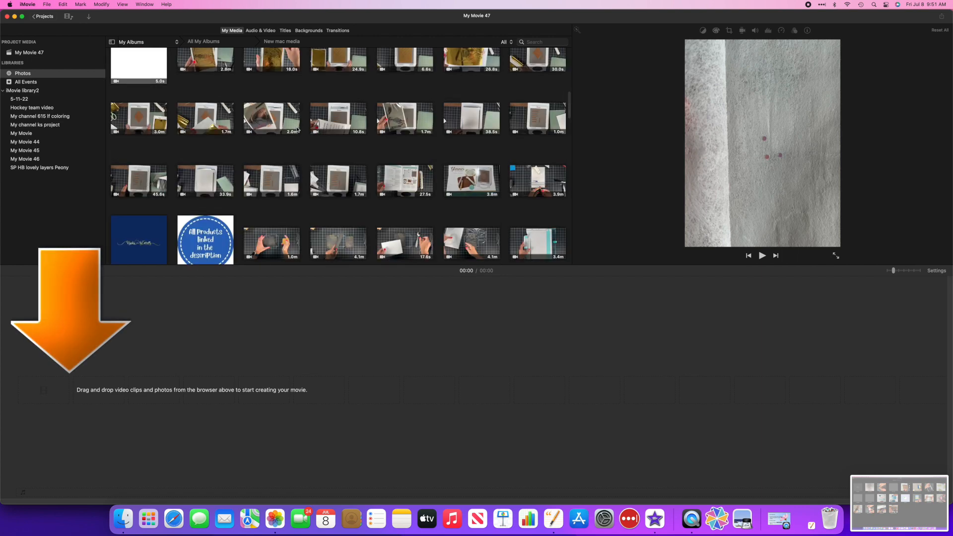
scroll(297, 130, down, 8)
scroll(297, 130, down, 5)
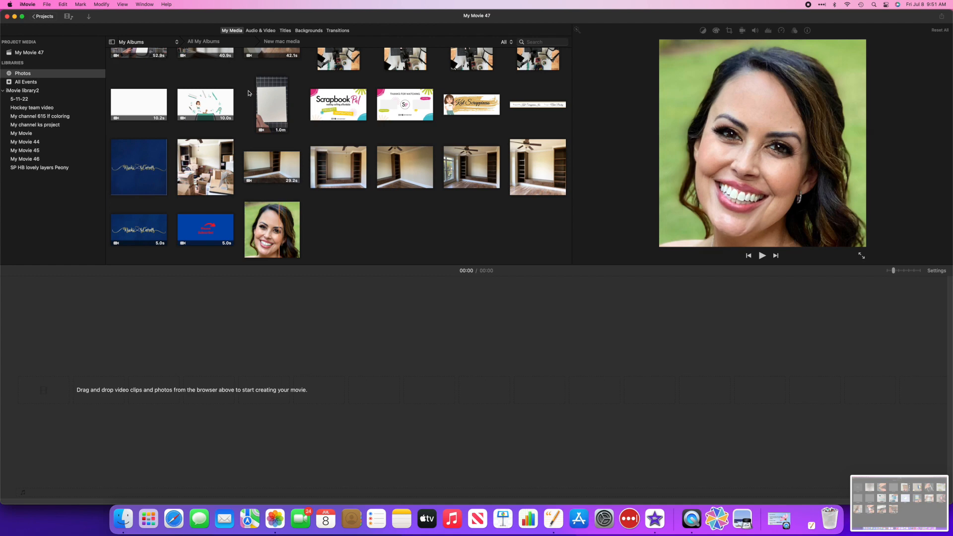
scroll(249, 93, up, 10)
scroll(249, 93, up, 10)
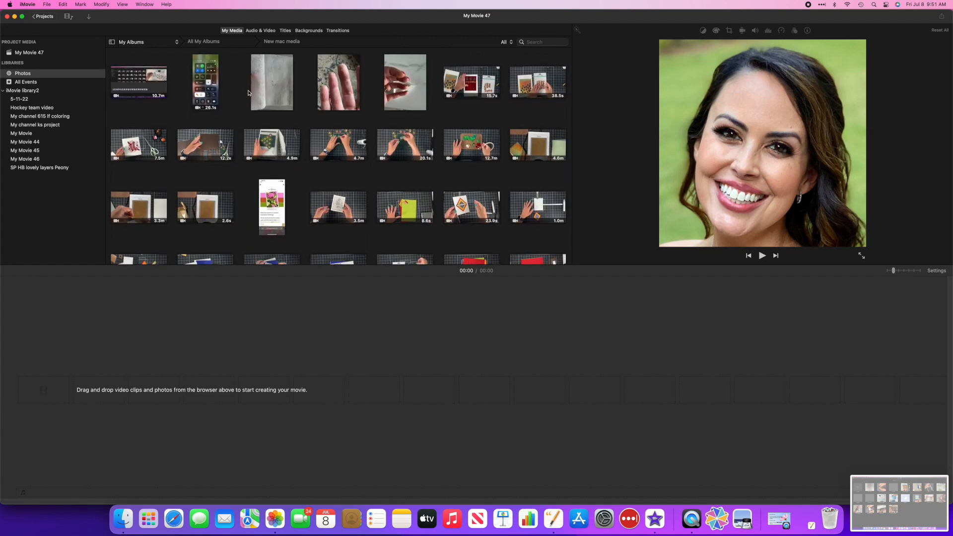
scroll(249, 93, down, 5)
scroll(249, 93, down, 5)
scroll(249, 93, down, 4)
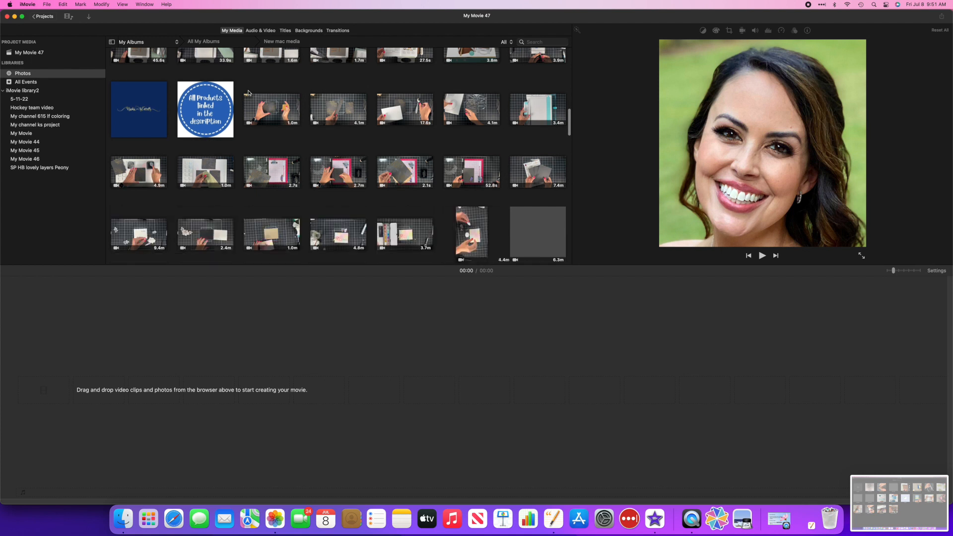
scroll(248, 92, down, 2)
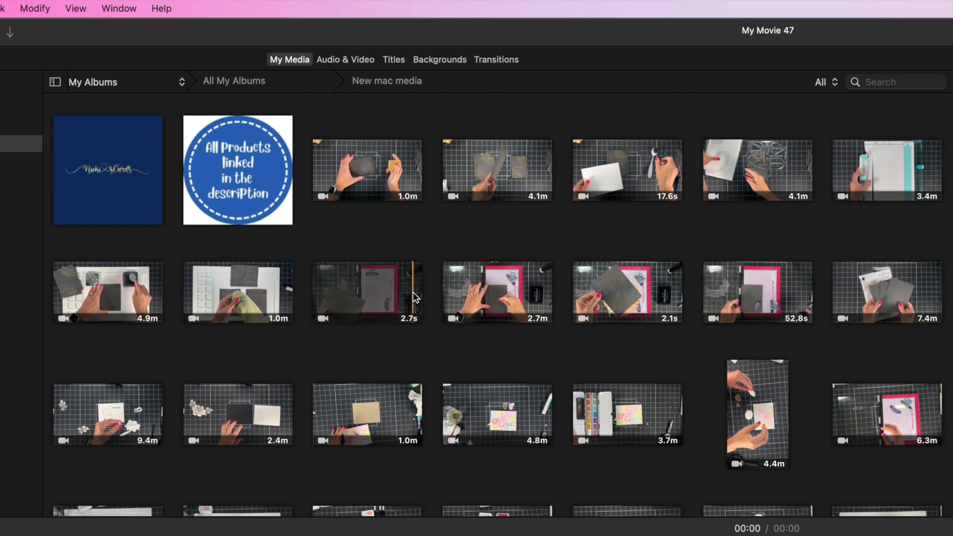
scroll(413, 291, down, 2)
scroll(412, 292, down, 5)
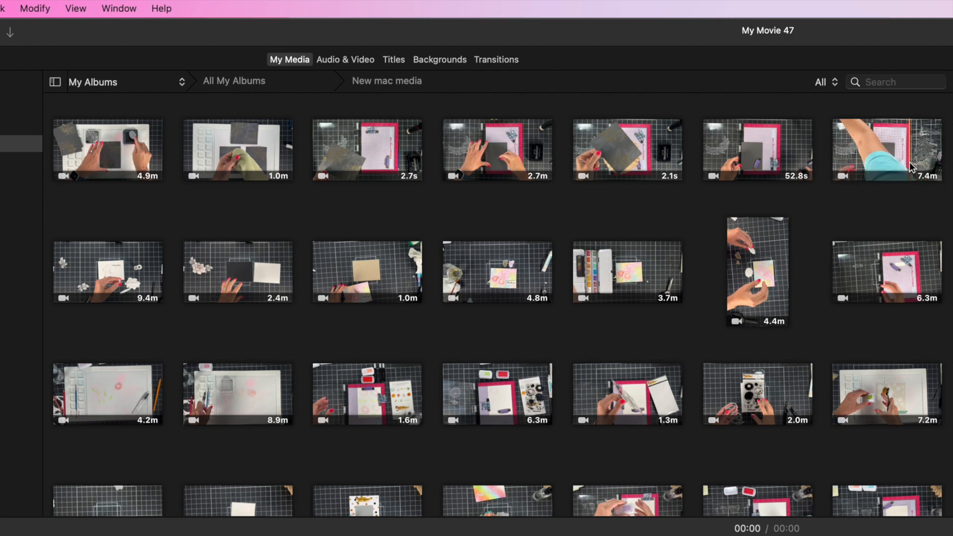
scroll(863, 392, down, 5)
scroll(862, 393, down, 5)
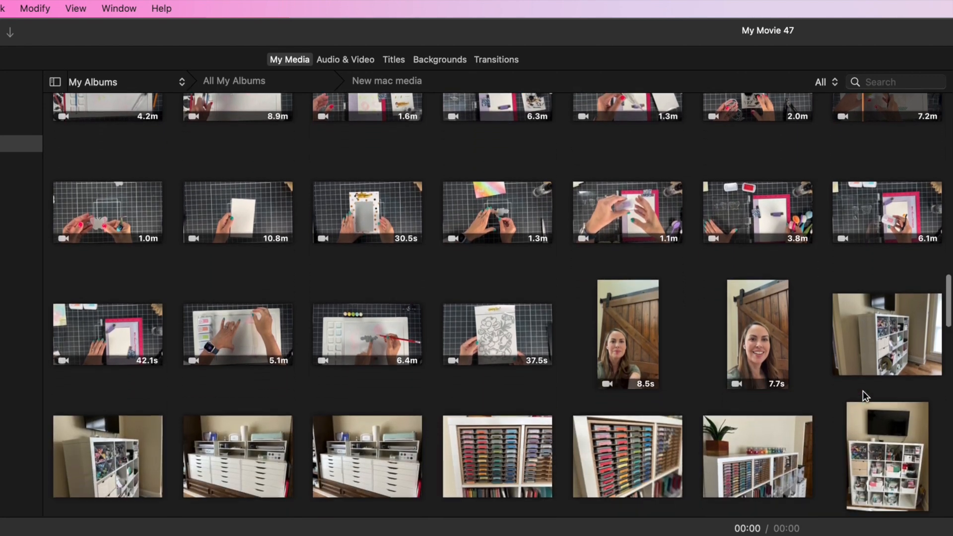
scroll(863, 391, up, 5)
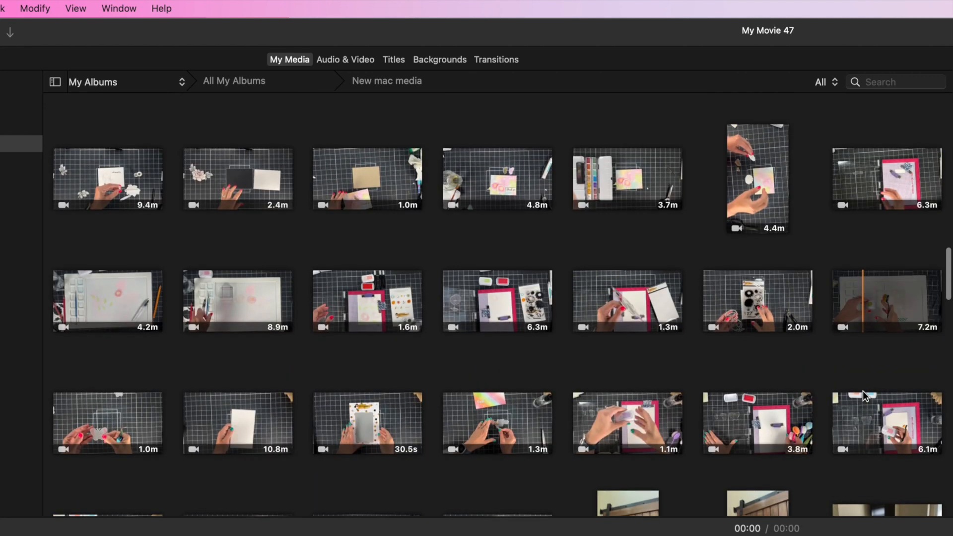
scroll(854, 308, up, 6)
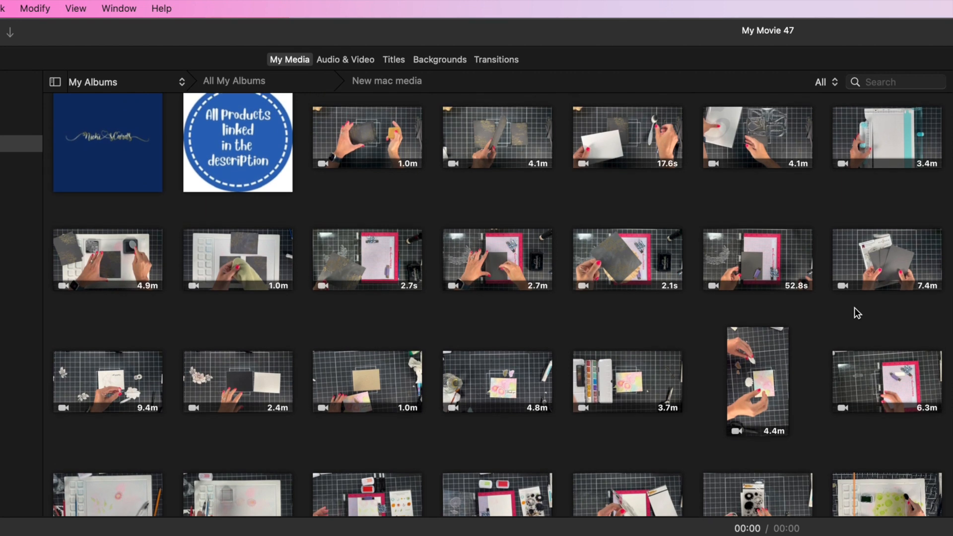
scroll(854, 308, up, 3)
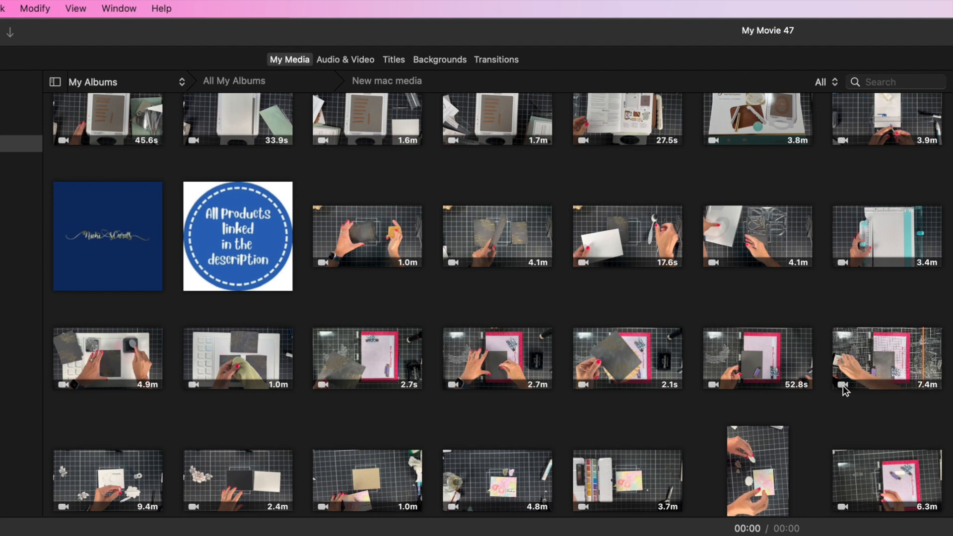
scroll(831, 391, down, 1)
scroll(827, 386, down, 1)
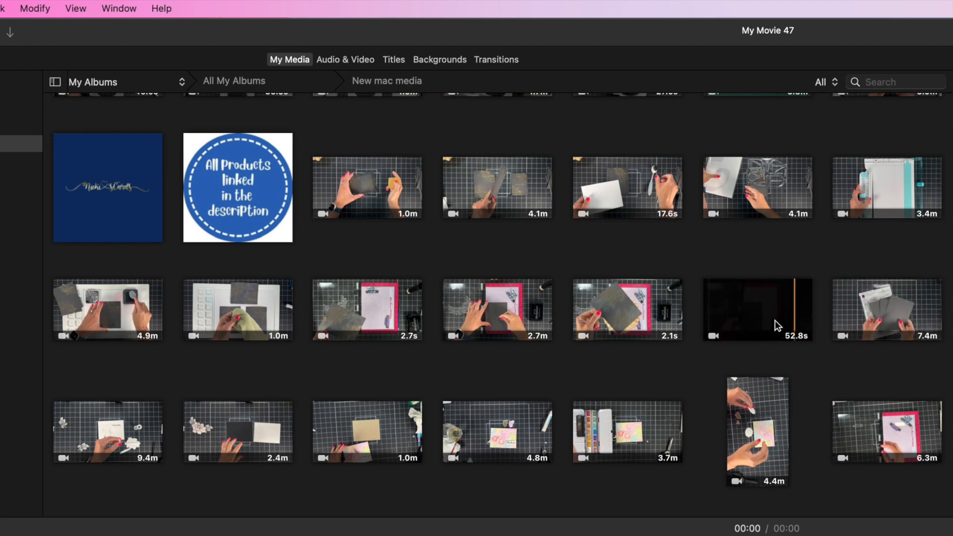
scroll(740, 320, down, 5)
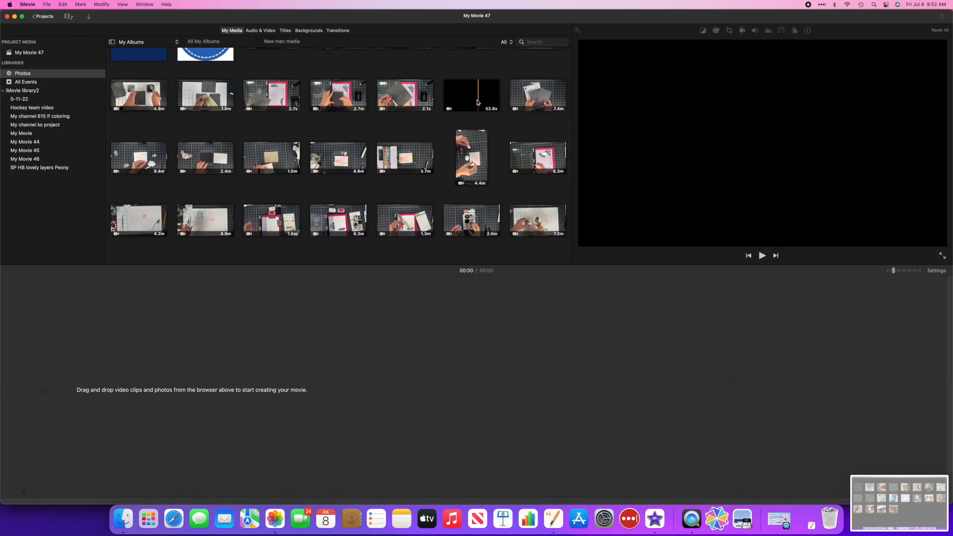
Add the 52.8-second stamping clip to the empty timeline and insert the 7.4-minute dark cardstock clip in front of it.
click(477, 102)
drag(477, 102, 189, 382)
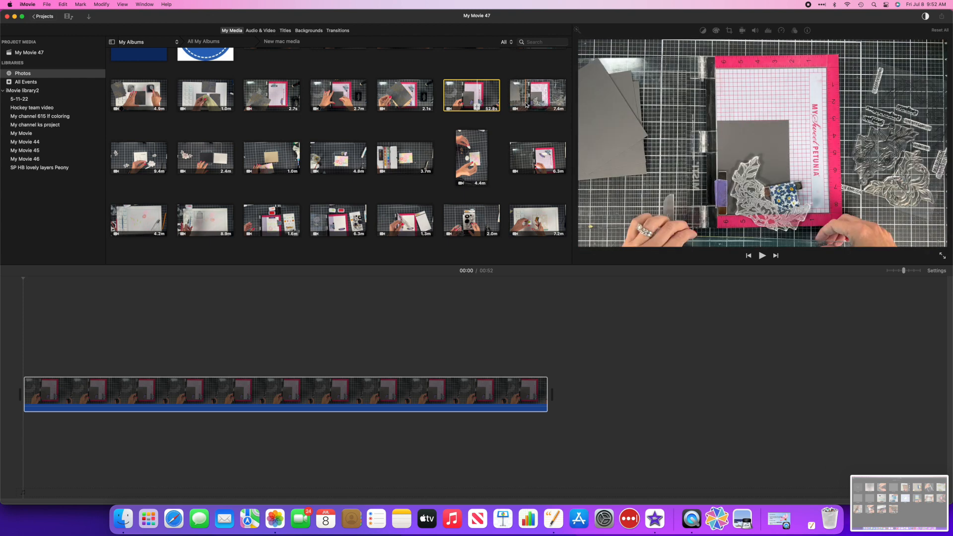
drag(527, 104, 3, 401)
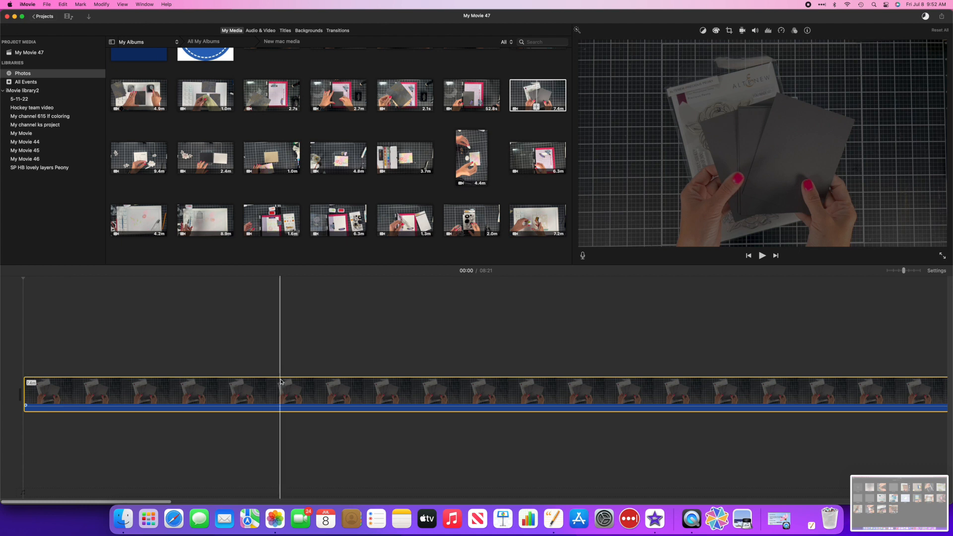
scroll(280, 381, right, 10)
scroll(280, 382, right, 10)
scroll(281, 381, right, 5)
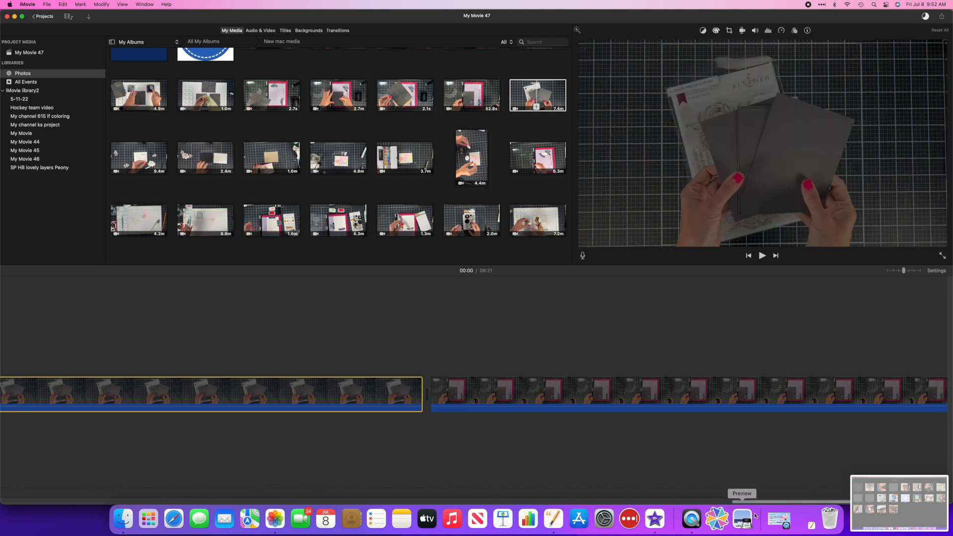
drag(759, 502, 14, 494)
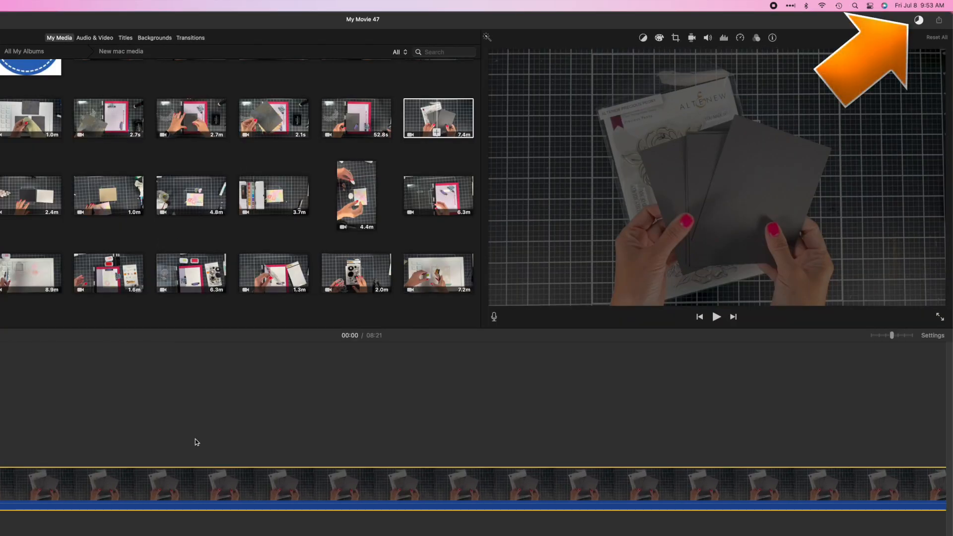
Append the 2.1-second clip and the 2.7-minute stamping clip after the last clip in the timeline.
key(Delete)
drag(272, 118, 688, 443)
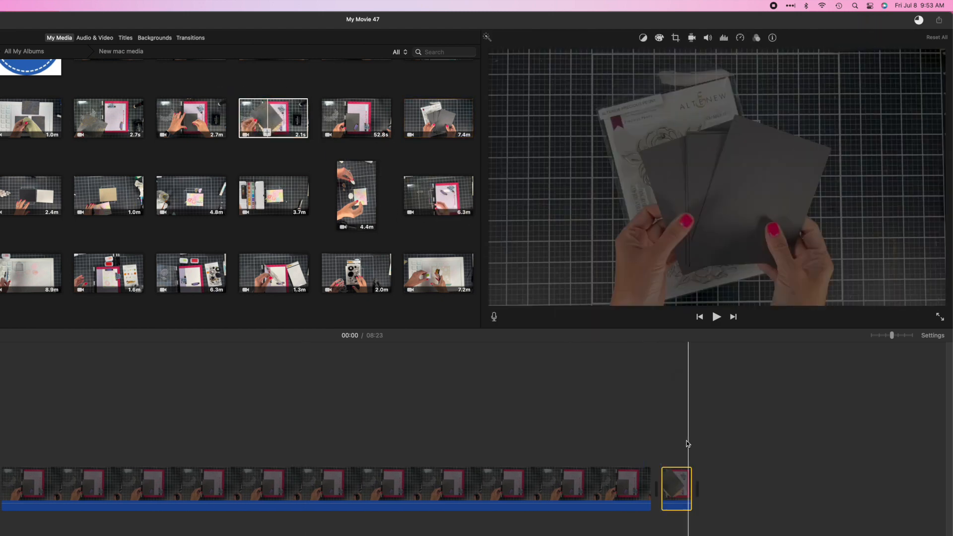
drag(189, 124, 762, 438)
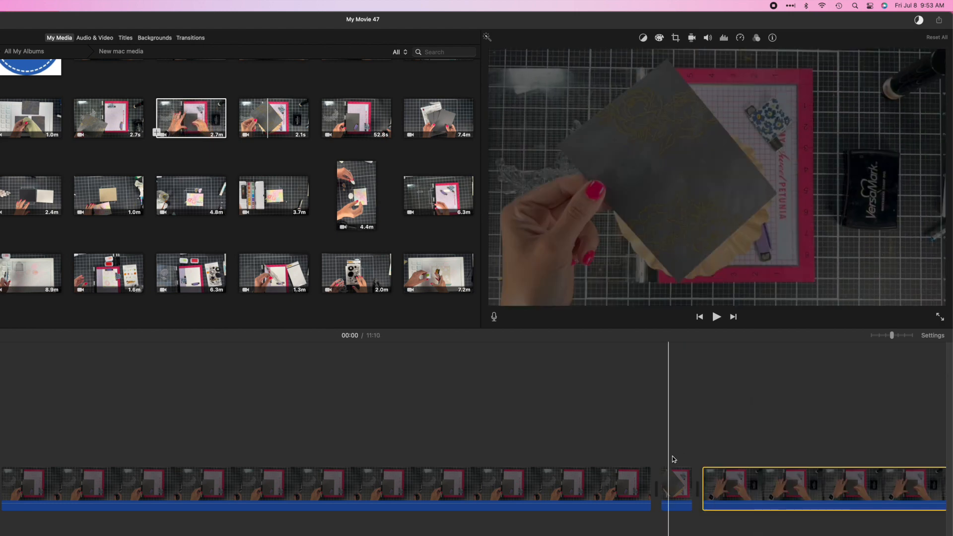
Append the 2.7-second clip and the 1.0-minute clip with the green cloth to the end of the timeline.
scroll(562, 453, right, 20)
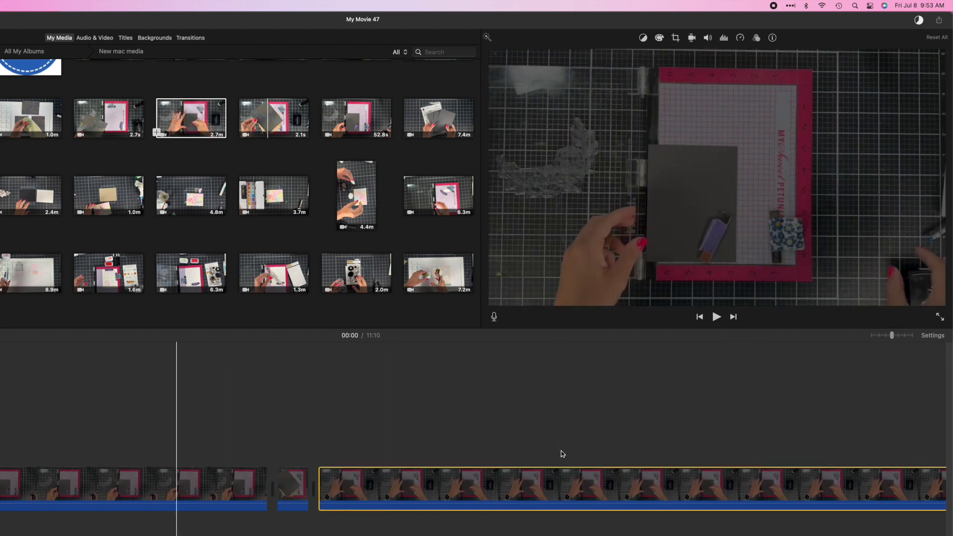
scroll(562, 454, right, 10)
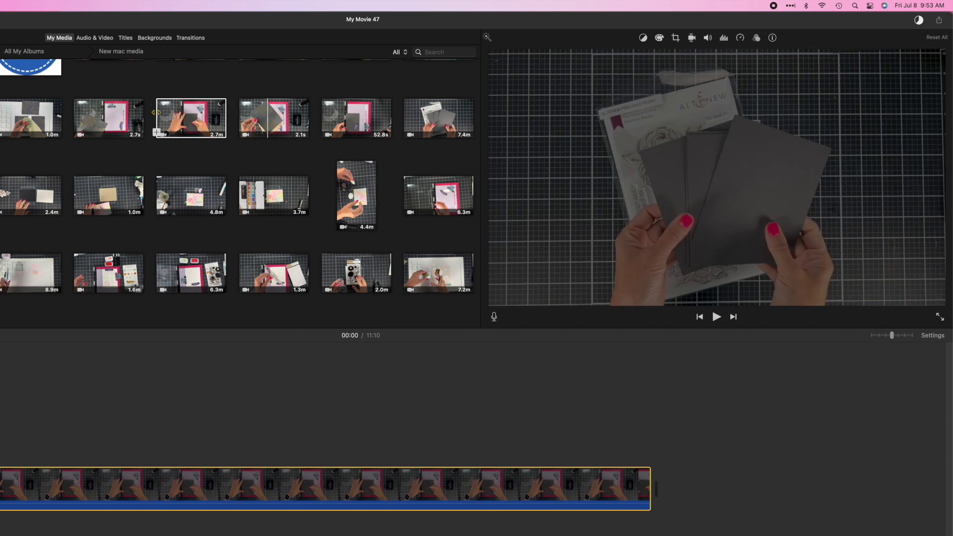
drag(108, 126, 693, 436)
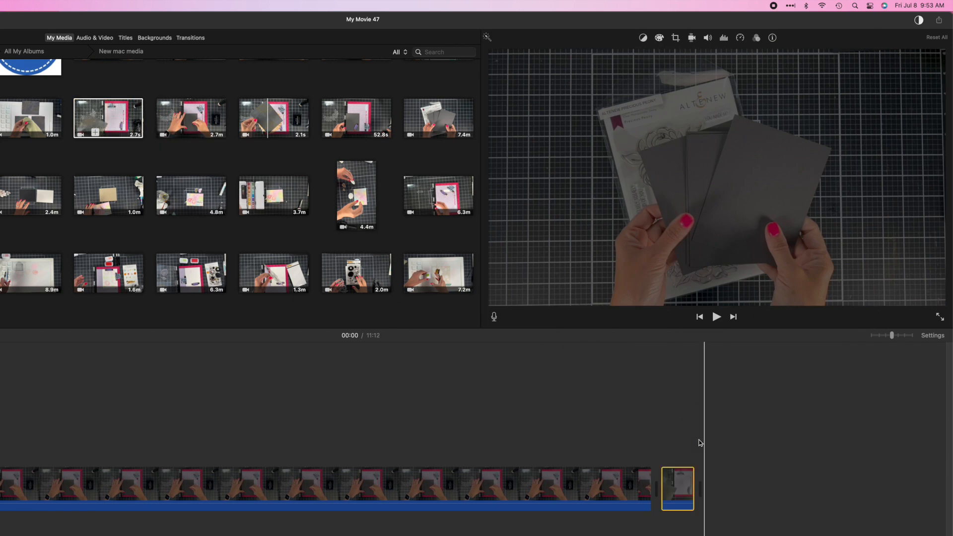
scroll(645, 414, right, 5)
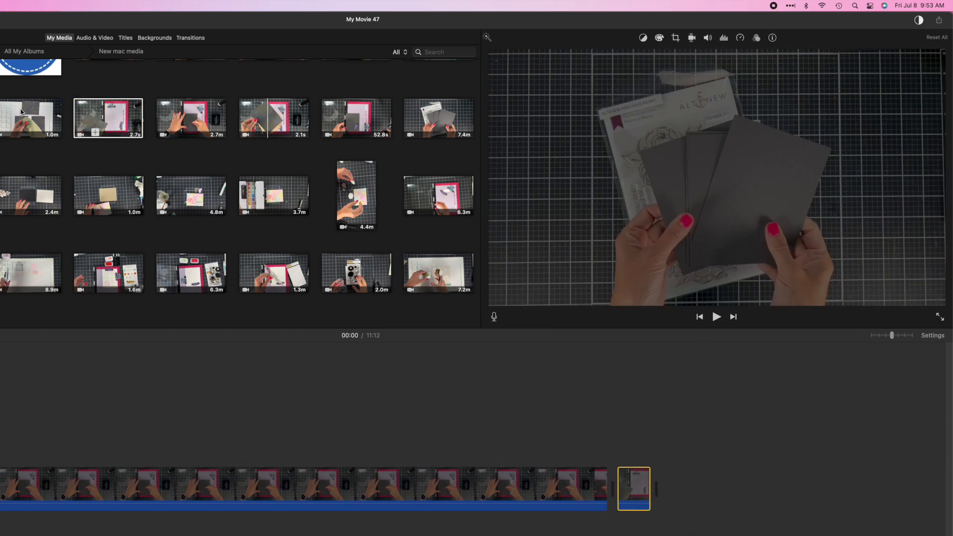
drag(20, 123, 711, 472)
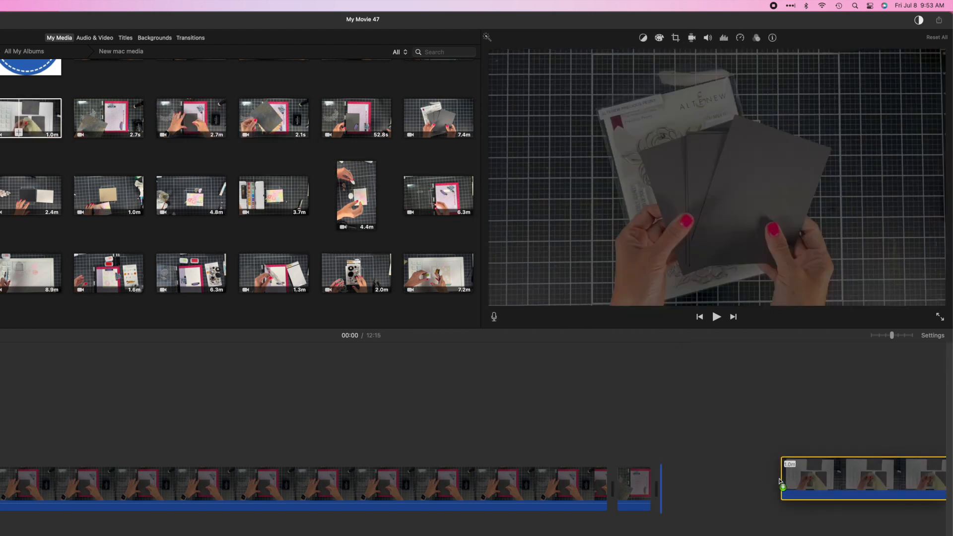
Append the 4.9-minute Distress Oxide ink clip to the end of the timeline.
scroll(709, 472, right, 5)
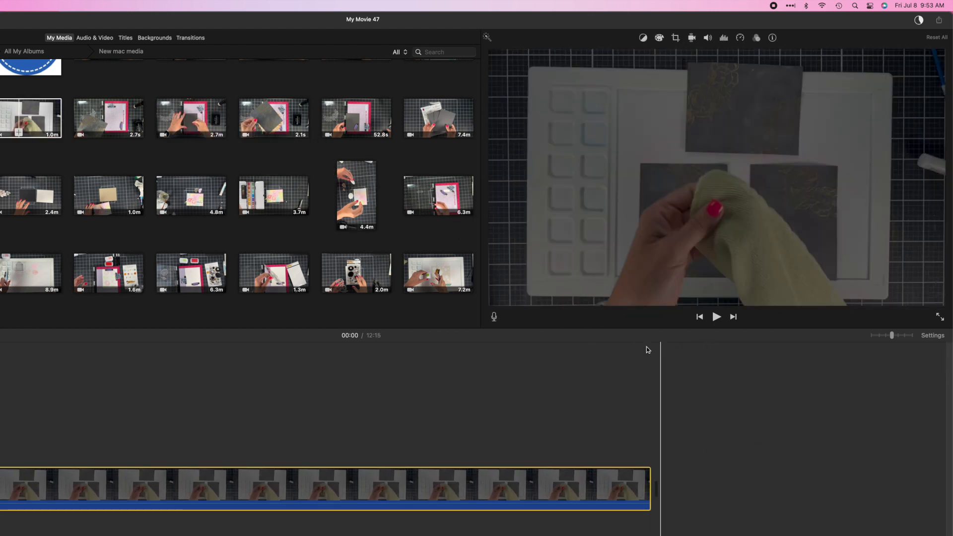
drag(0, 119, 732, 499)
scroll(733, 498, right, 10)
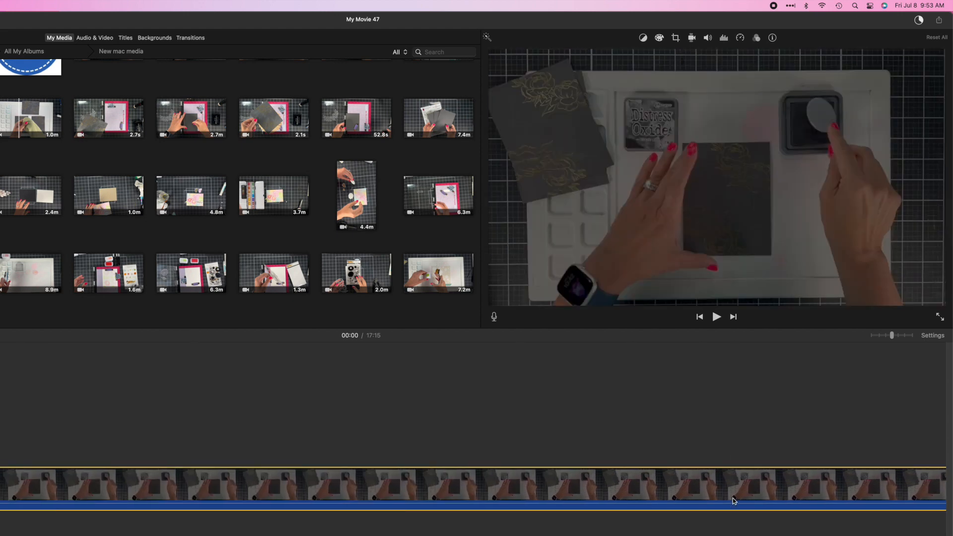
scroll(732, 498, right, 8)
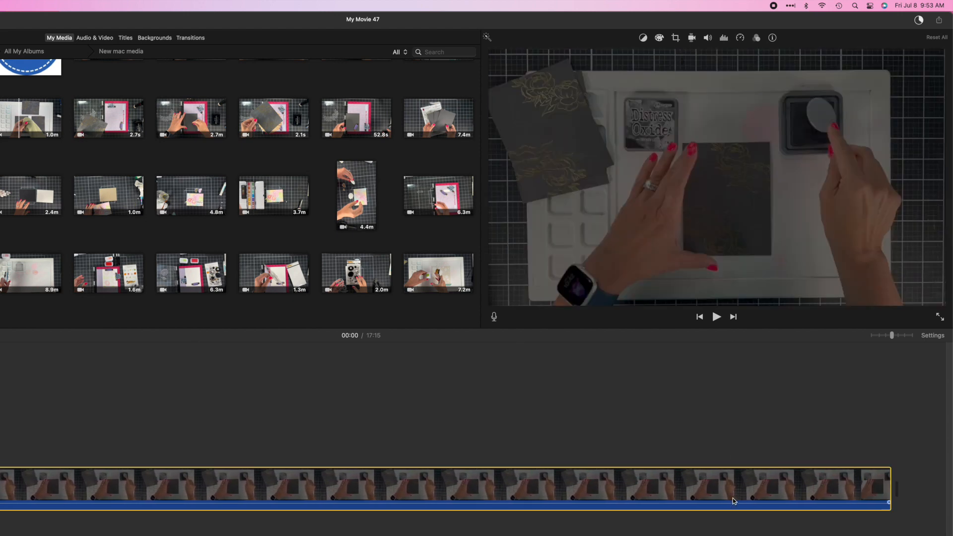
Append the 3.4-minute paper trimmer clip to the end of the timeline.
scroll(357, 223, up, 3)
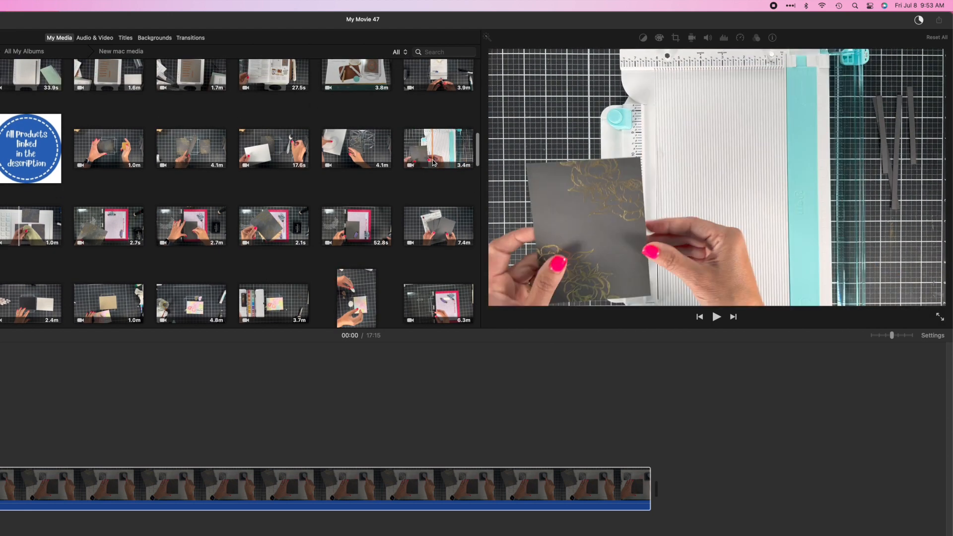
drag(437, 168, 666, 442)
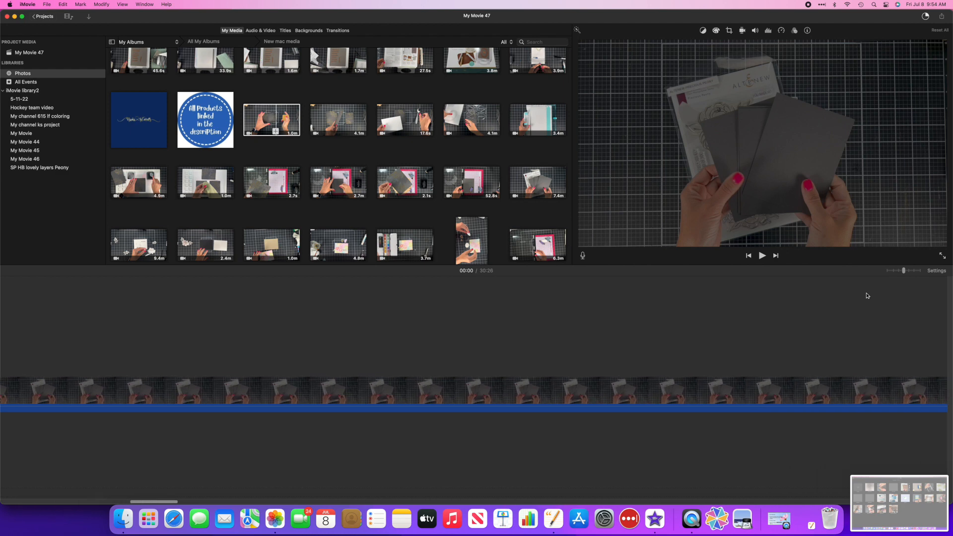
Review the order of the assembled clips along the whole timeline and return to its beginning.
scroll(867, 296, right, 10)
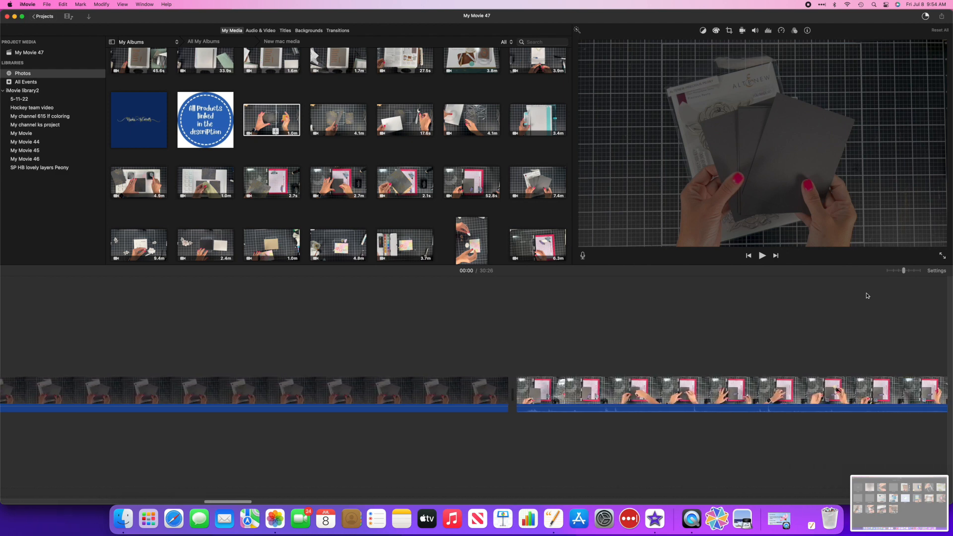
scroll(867, 296, right, 2)
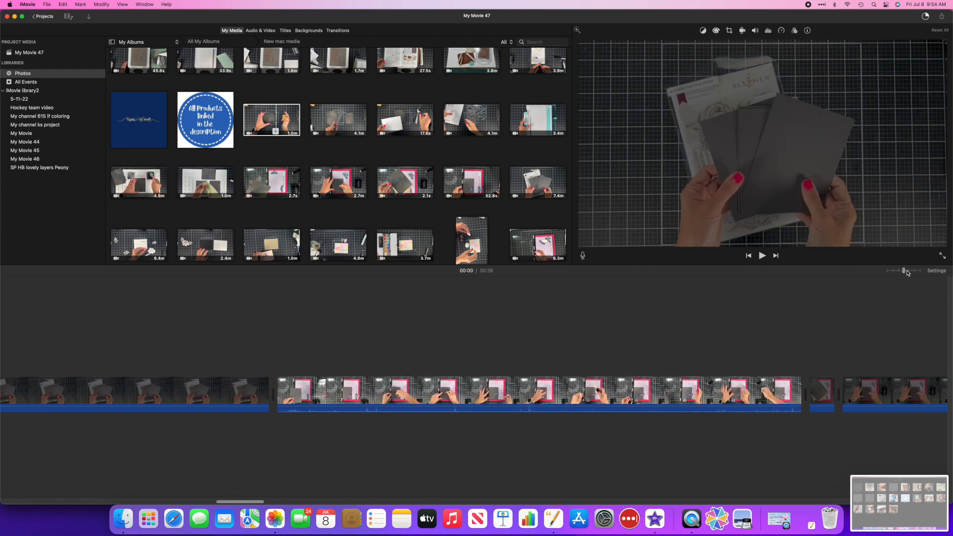
drag(909, 272, 911, 273)
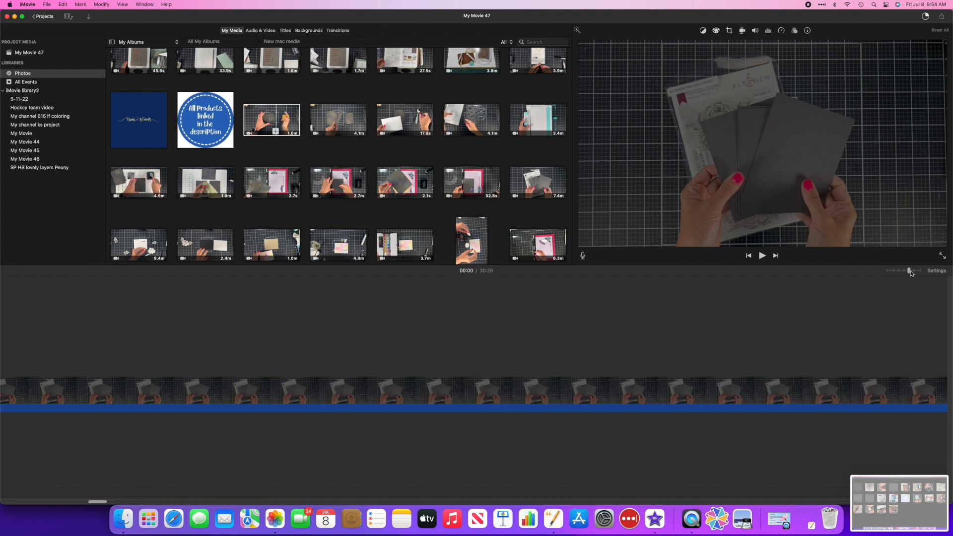
scroll(898, 318, right, 3)
scroll(899, 318, right, 5)
scroll(897, 318, right, 6)
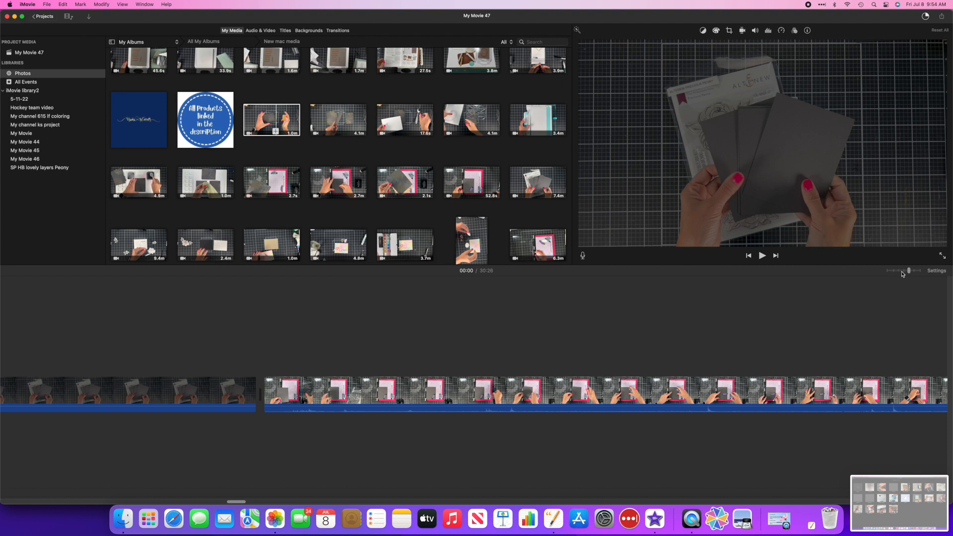
click(904, 271)
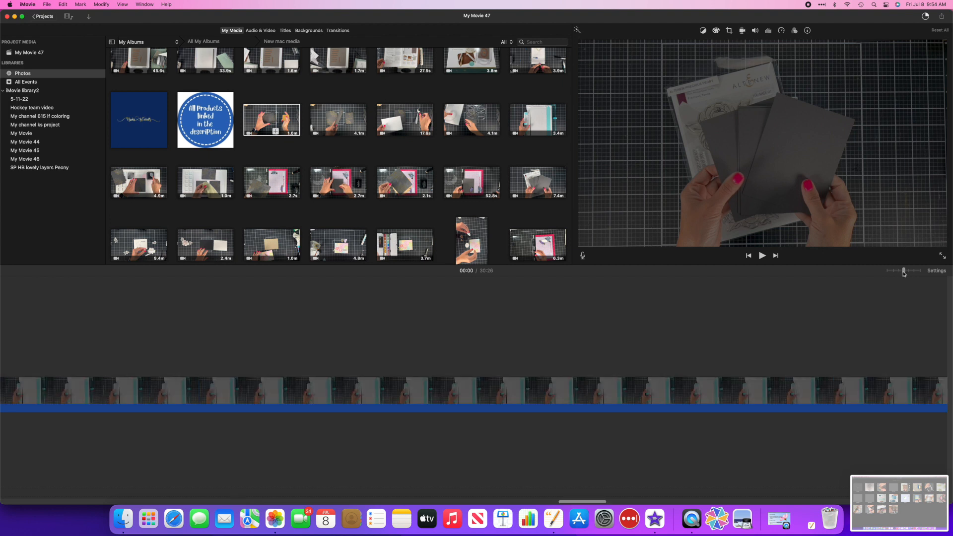
scroll(663, 352, left, 10)
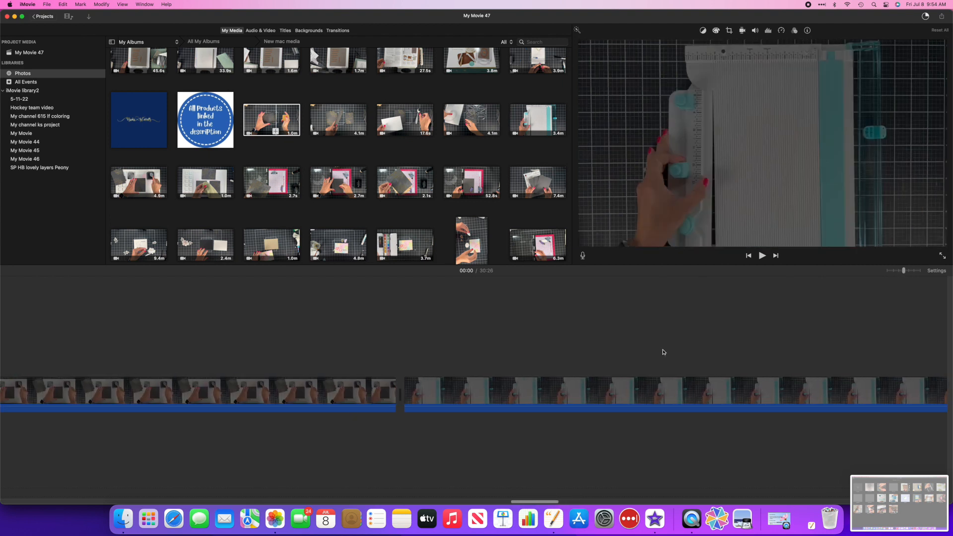
scroll(663, 352, left, 15)
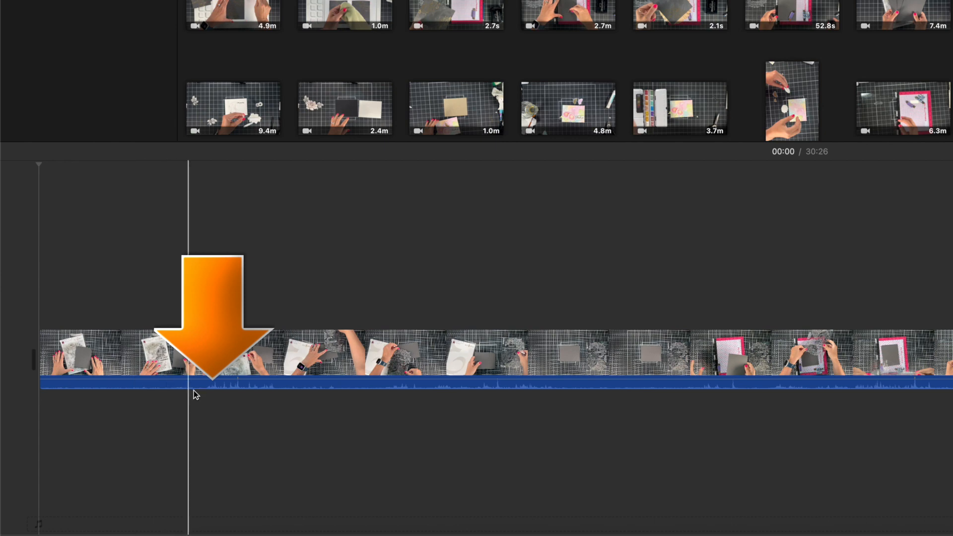
scroll(910, 367, right, 3)
scroll(476, 352, right, 15)
scroll(477, 352, left, 10)
scroll(663, 353, left, 5)
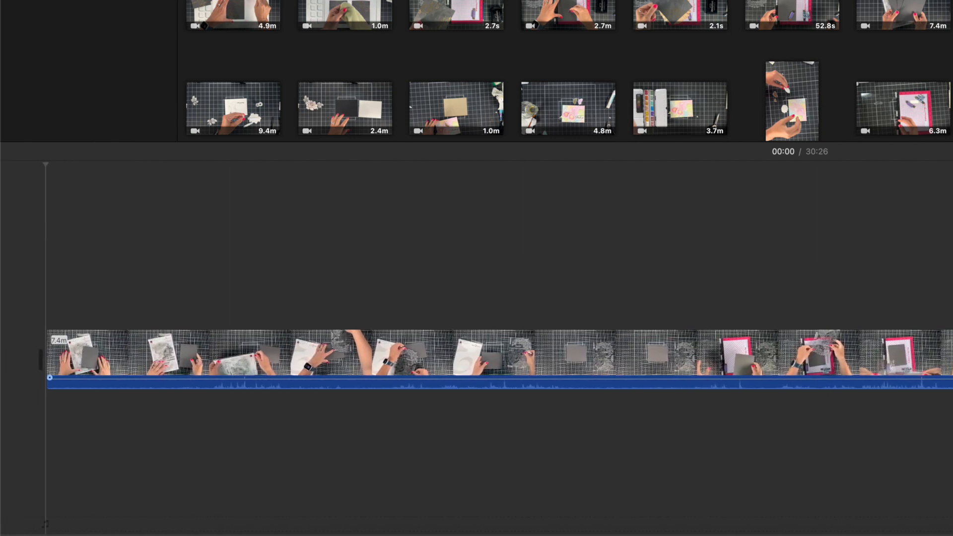
Detach the audio from the 7.4-minute clip at the start of the timeline and delete the detached audio.
click(529, 368)
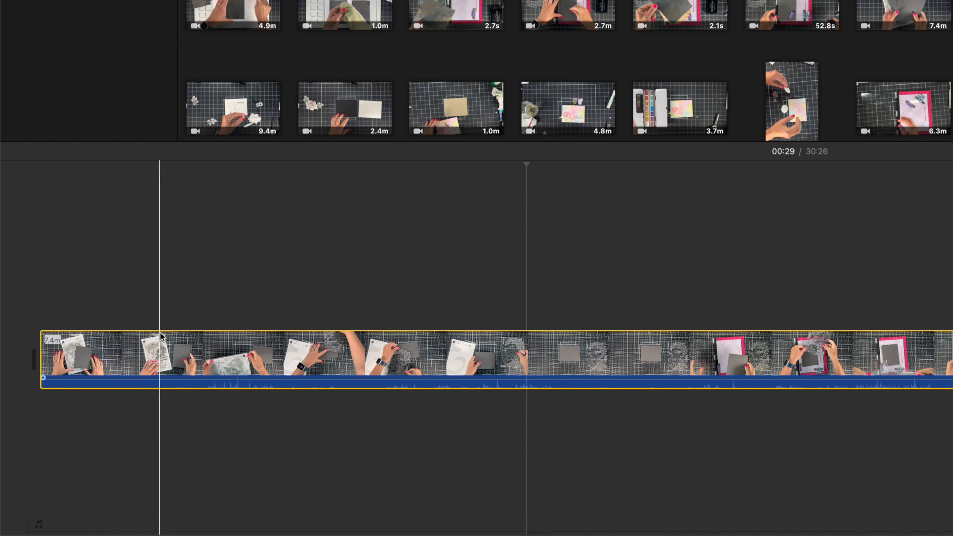
right_click(152, 371)
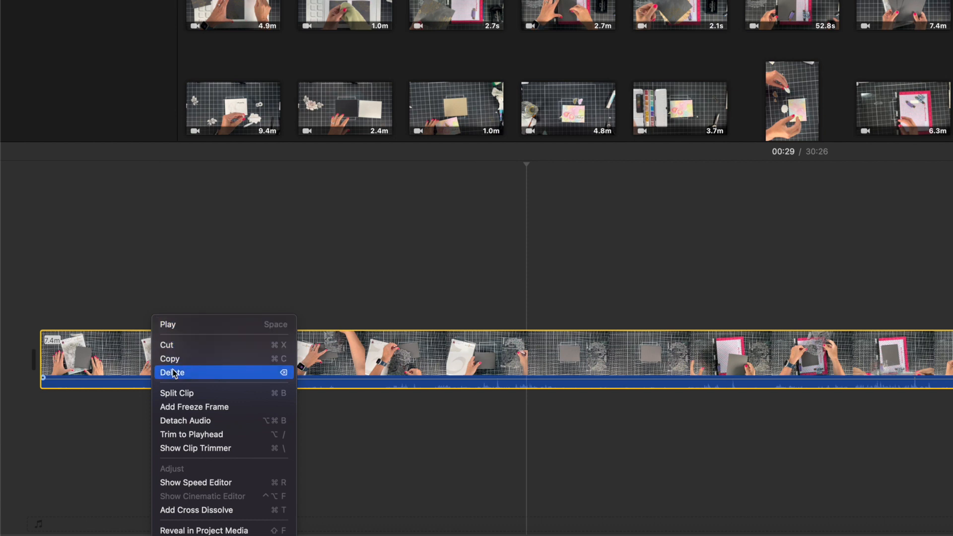
click(172, 421)
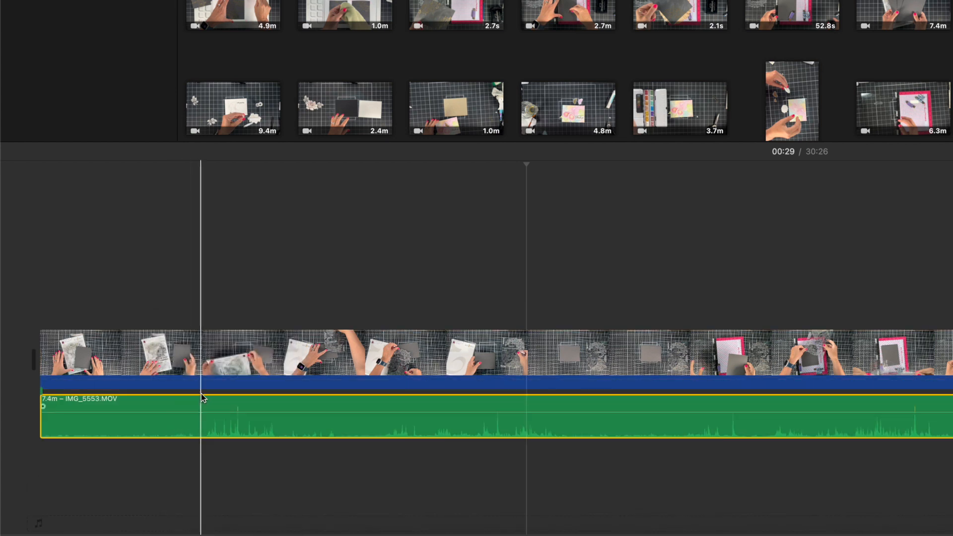
click(215, 370)
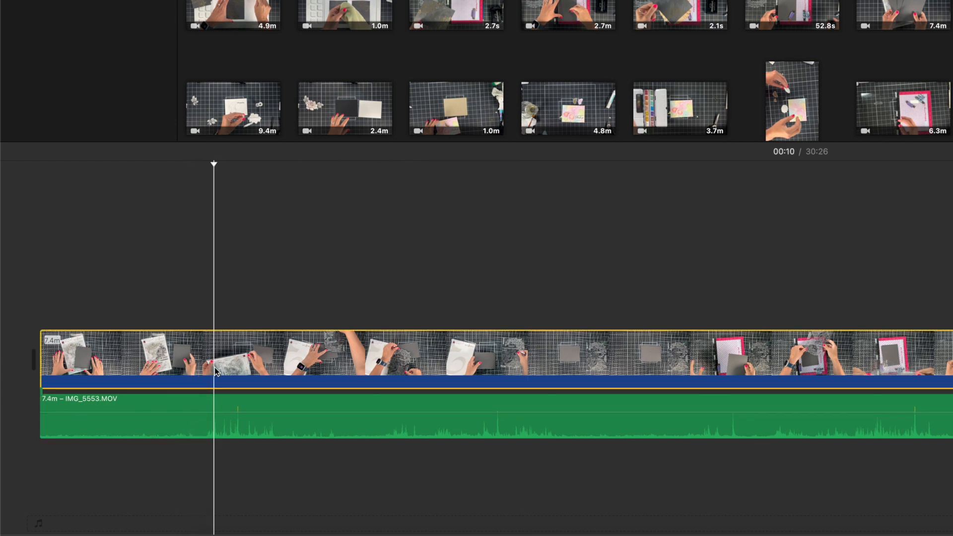
click(211, 427)
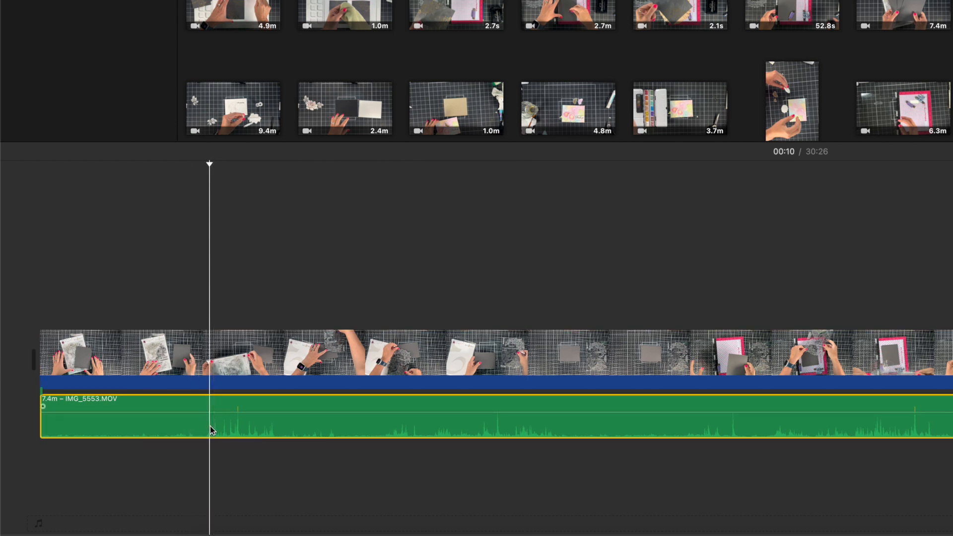
right_click(210, 426)
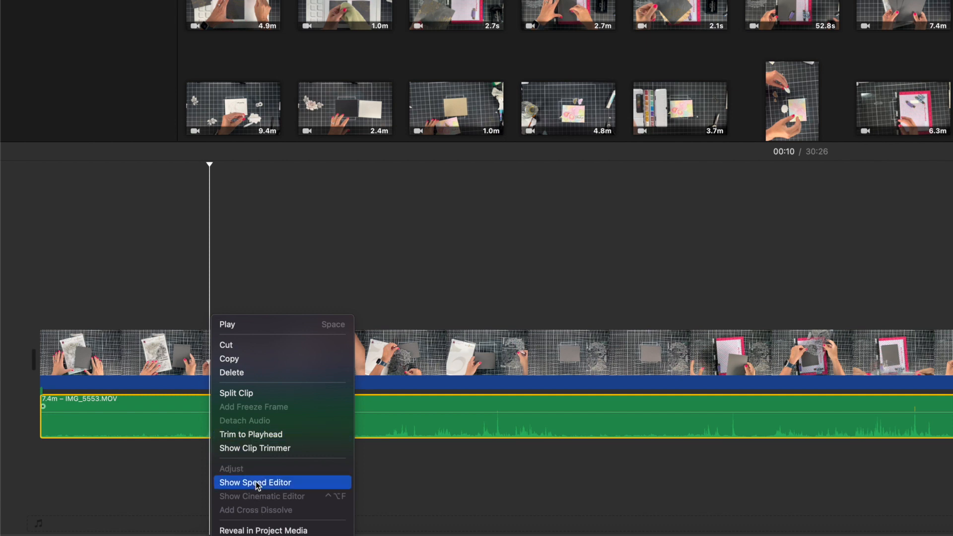
click(243, 373)
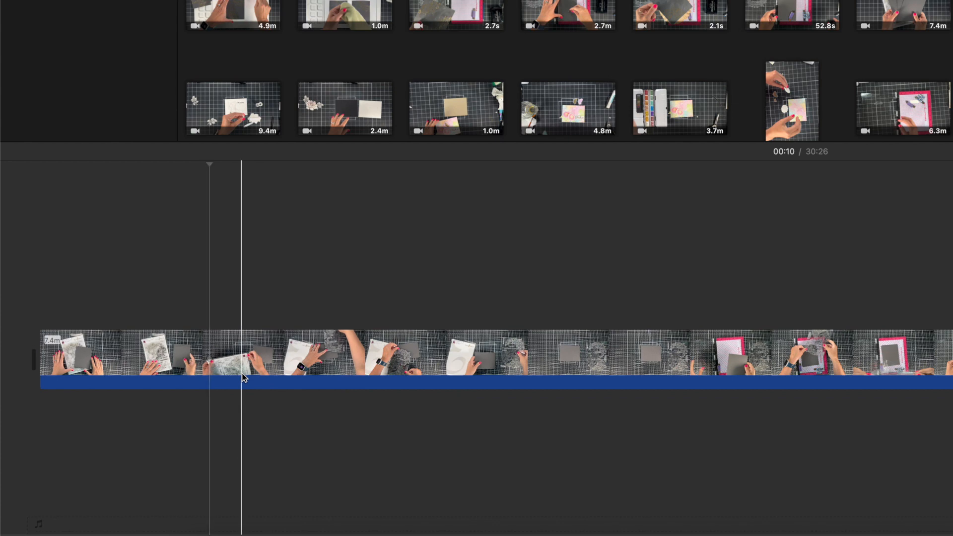
Detach the audio from the 52.8-second stamping clip and delete the detached audio.
scroll(243, 378, right, 10)
scroll(243, 377, right, 10)
scroll(243, 378, right, 5)
scroll(243, 377, right, 10)
click(444, 364)
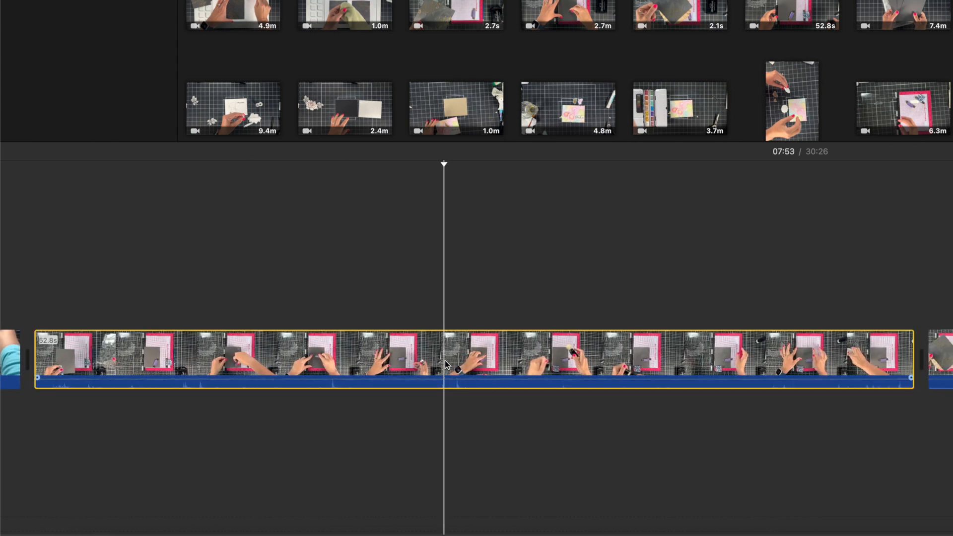
right_click(445, 364)
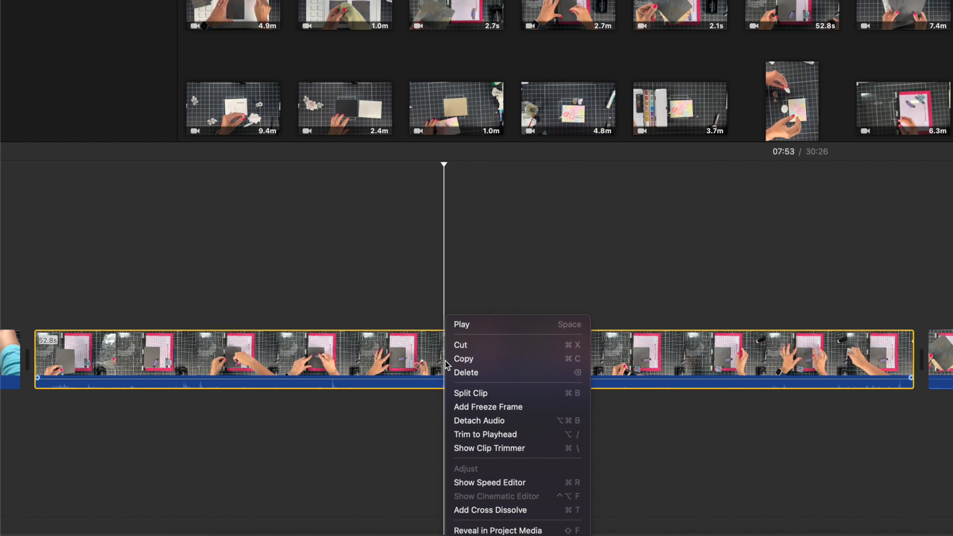
click(457, 422)
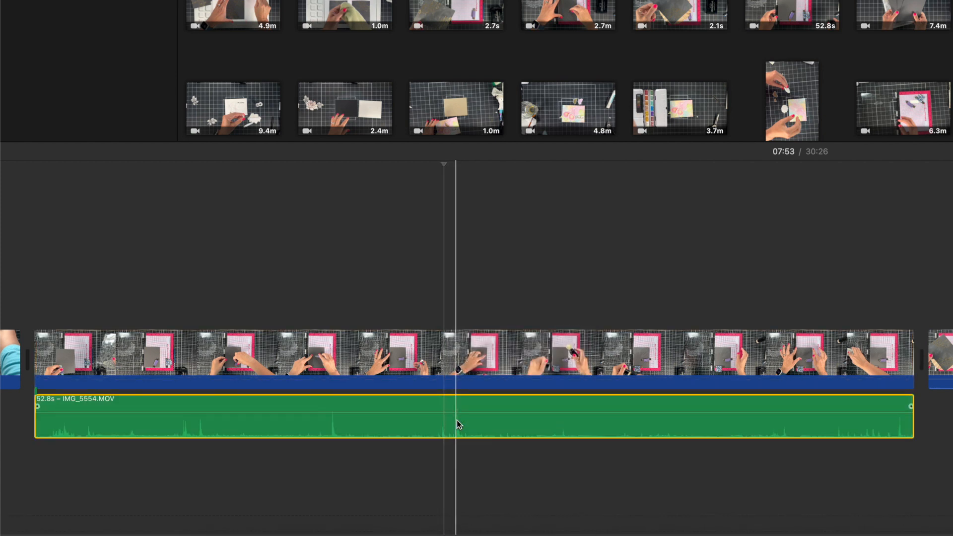
right_click(457, 421)
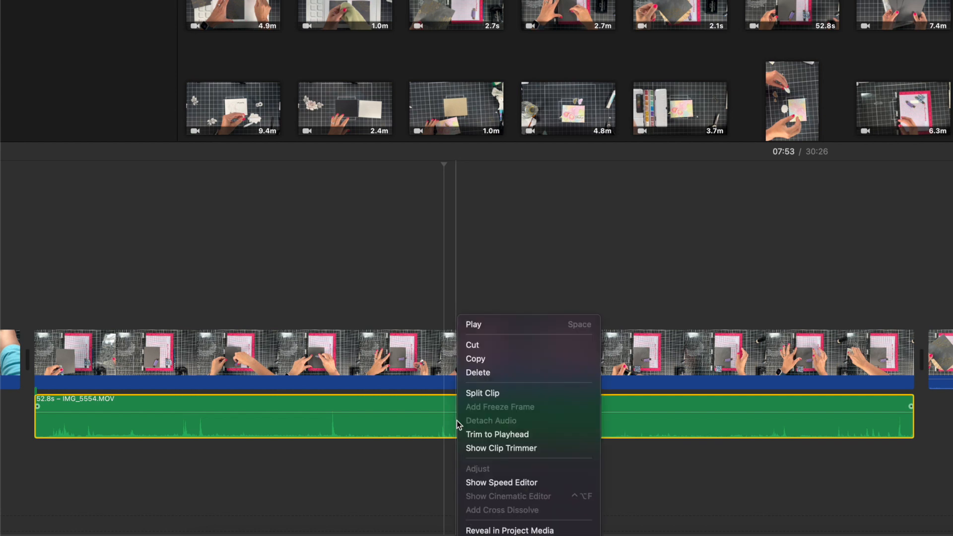
click(482, 373)
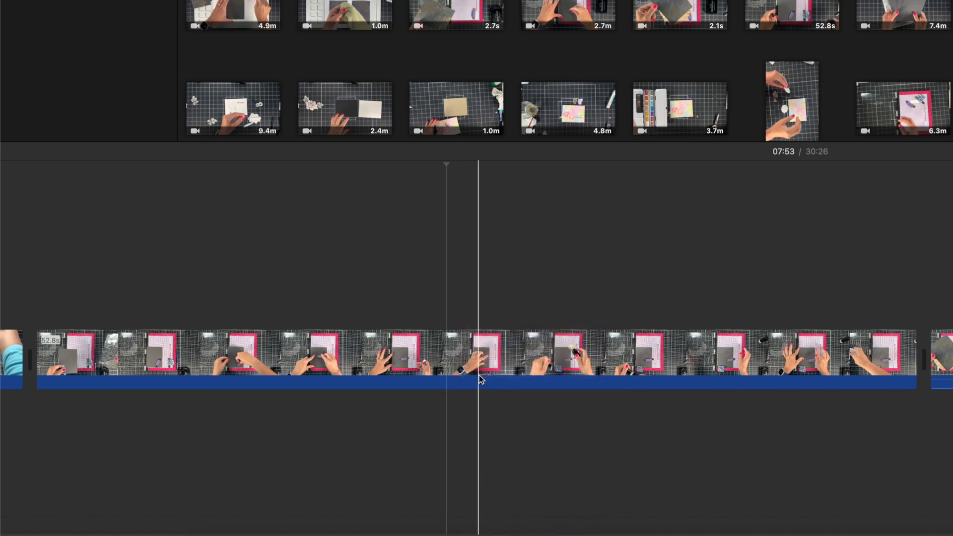
Detach the audio from the 2.1-second clip that follows the 52.8-second clip.
scroll(471, 379, right, 10)
right_click(647, 364)
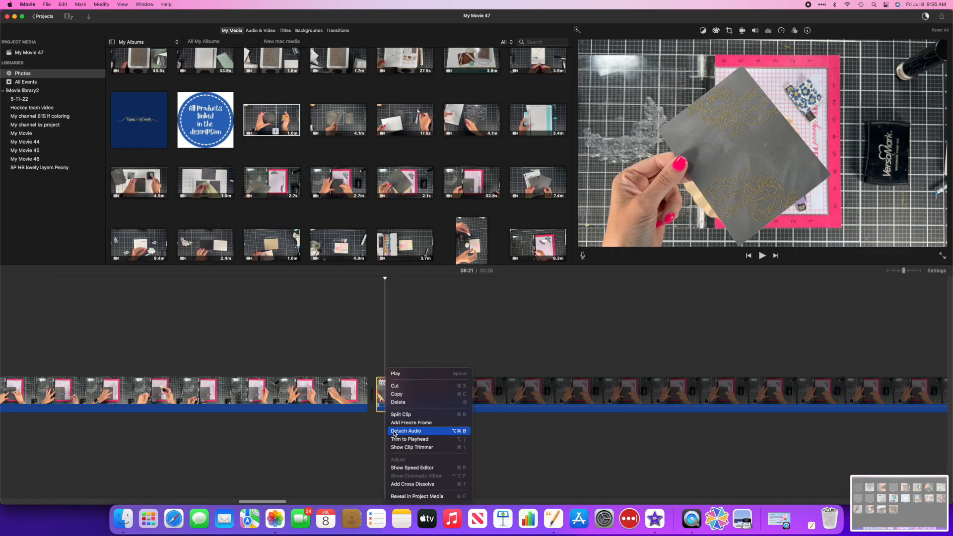
click(665, 420)
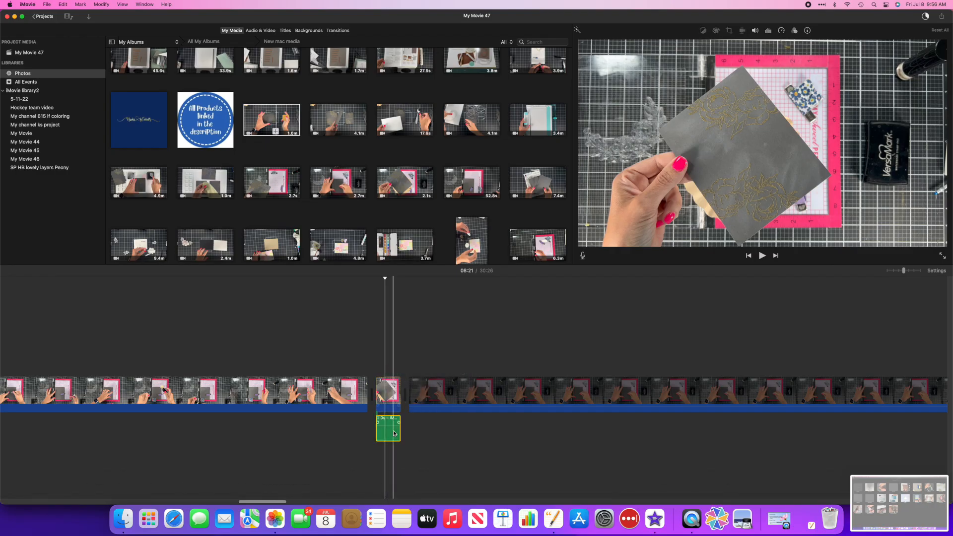
Split the detached audio beneath the 2.1-second clip at the playhead and undo the split.
right_click(392, 436)
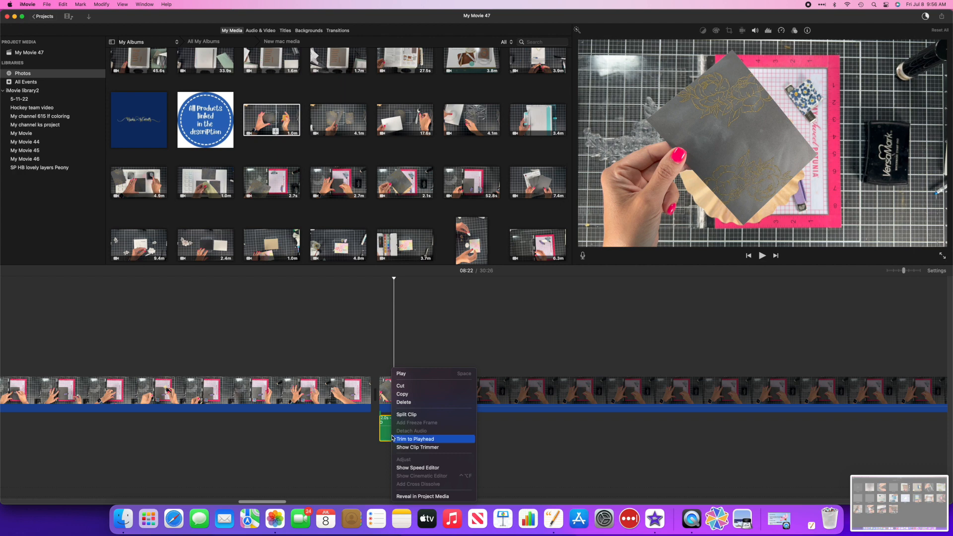
click(407, 415)
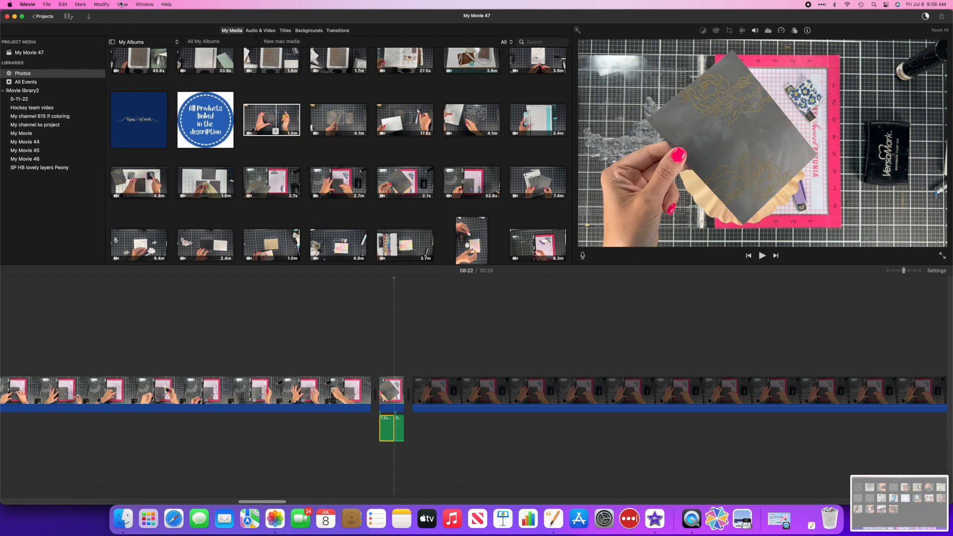
click(48, 5)
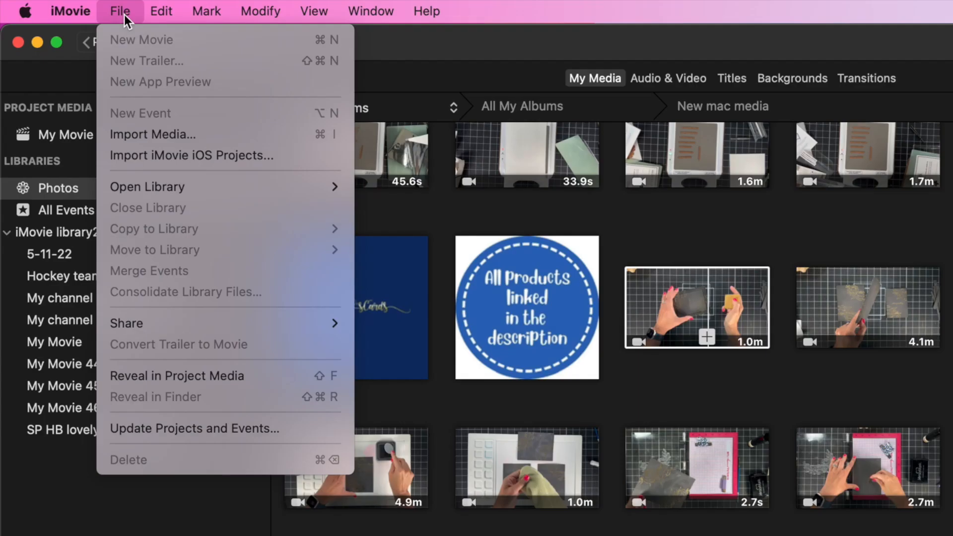
mouse_move(62, 5)
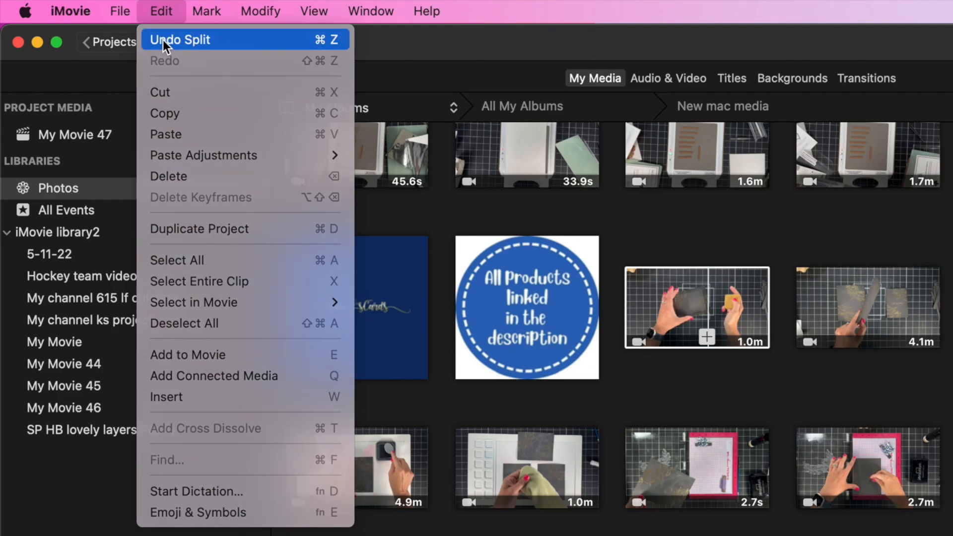
click(163, 40)
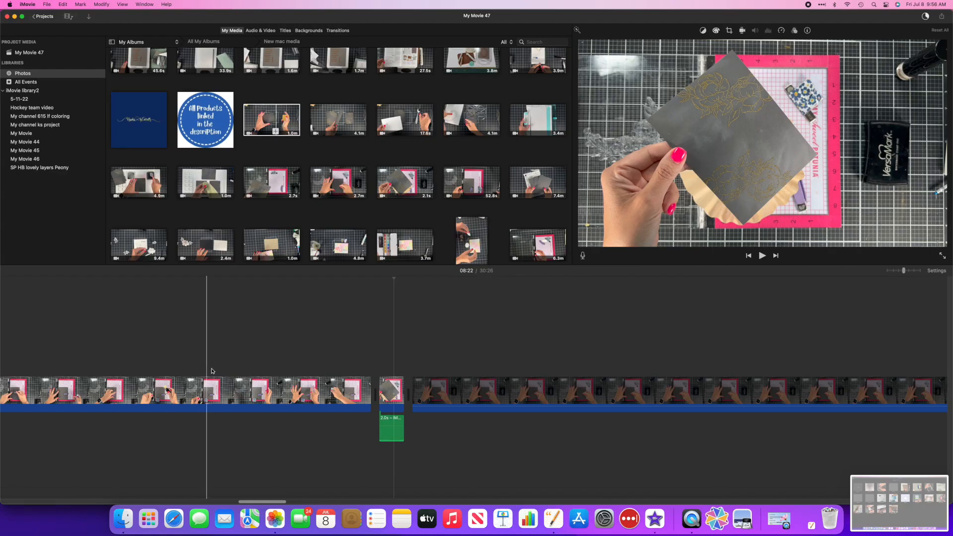
Delete the detached audio beneath the 2.1-second clip.
right_click(386, 435)
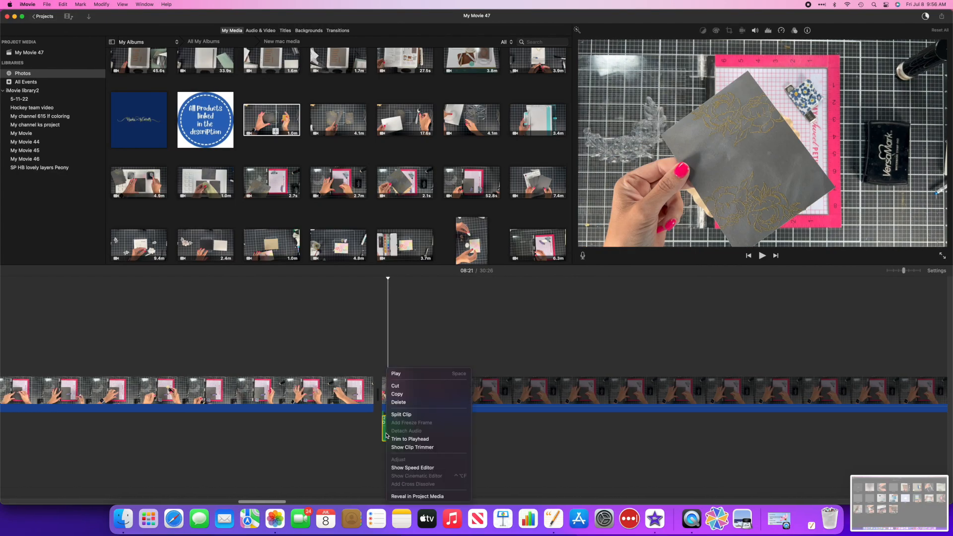
click(398, 402)
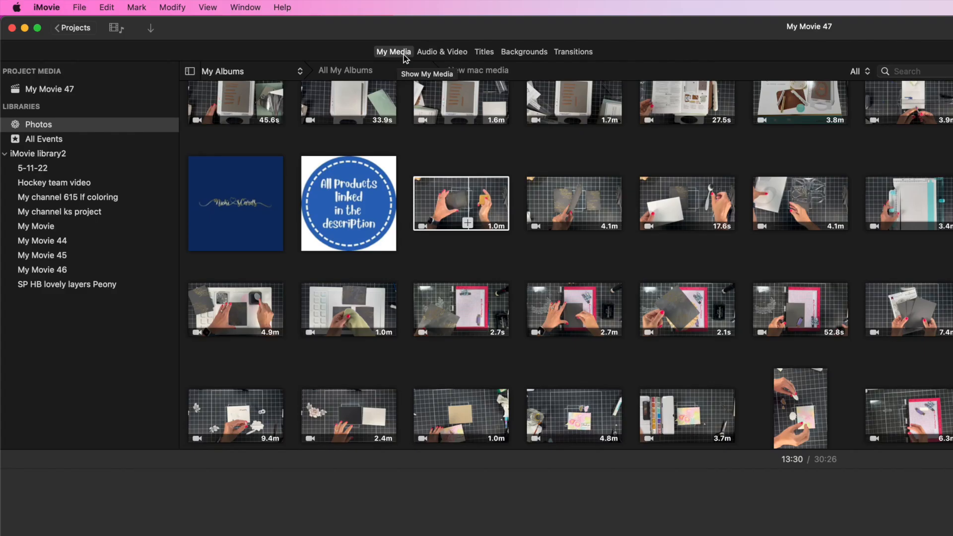
Look through the available sound effects, titles, backgrounds and transitions for the movie.
click(445, 54)
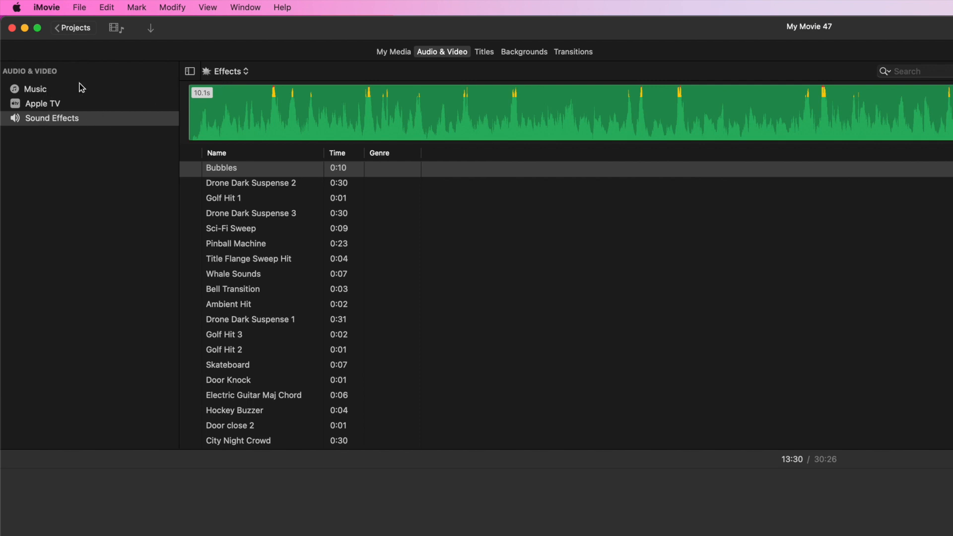
click(484, 52)
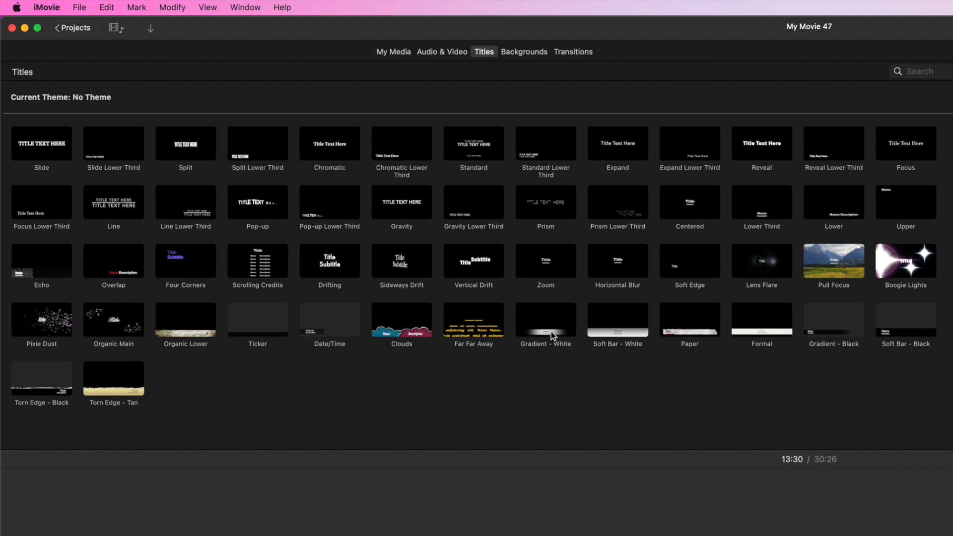
click(530, 59)
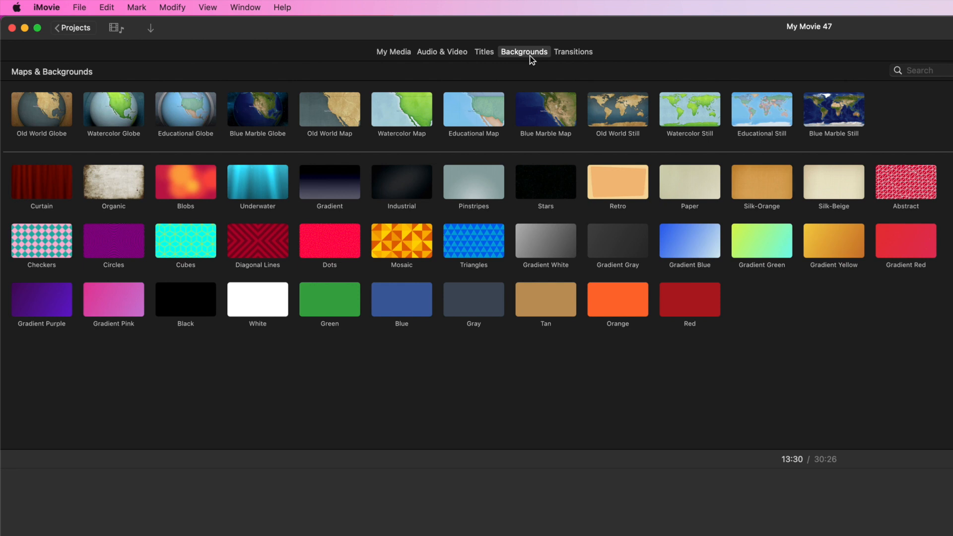
click(570, 55)
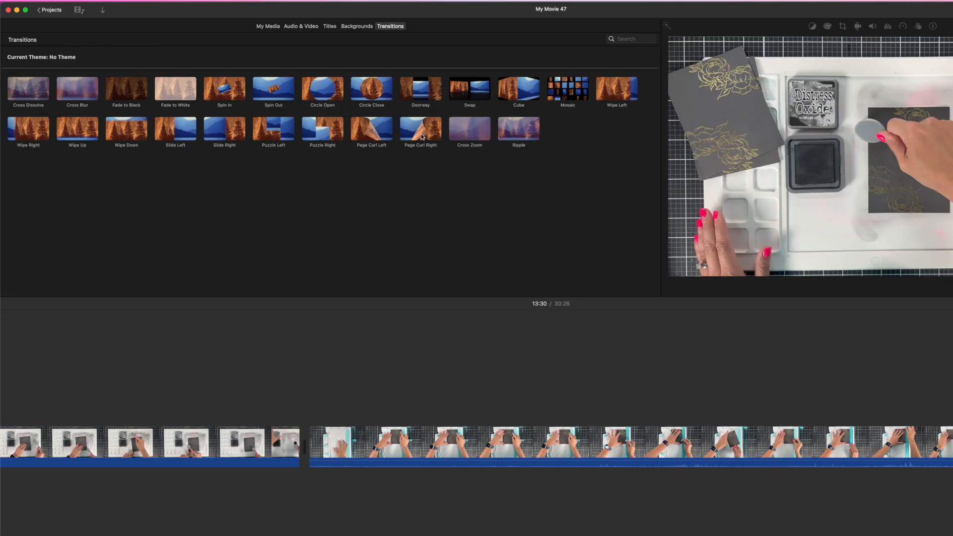
Add a Page Curl Right transition between the two clips at about 17:15 and preview it.
drag(422, 137, 293, 449)
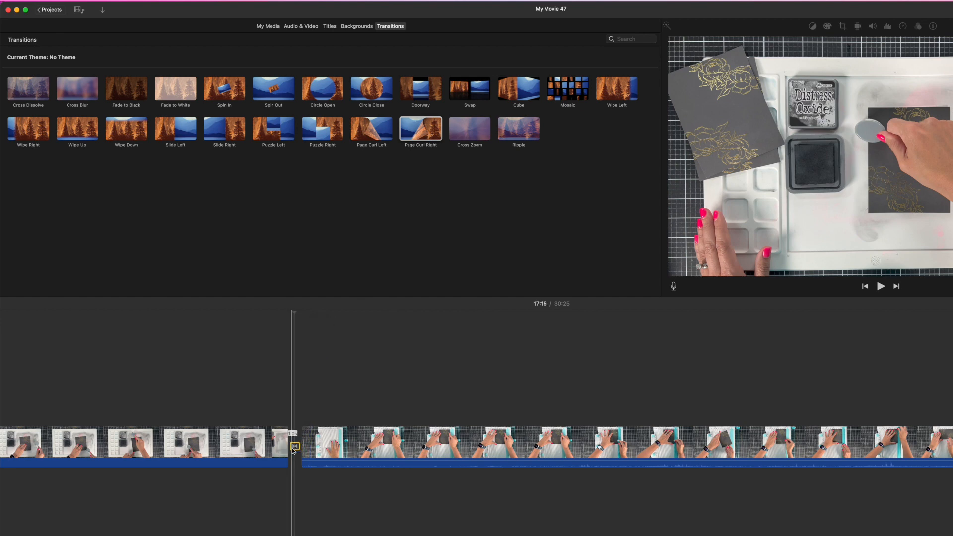
click(281, 445)
key(space)
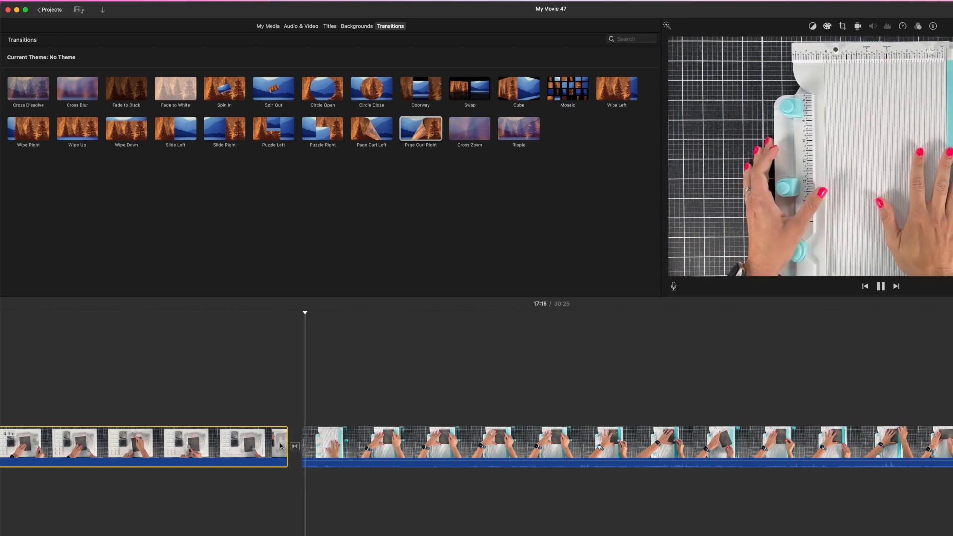
key(space)
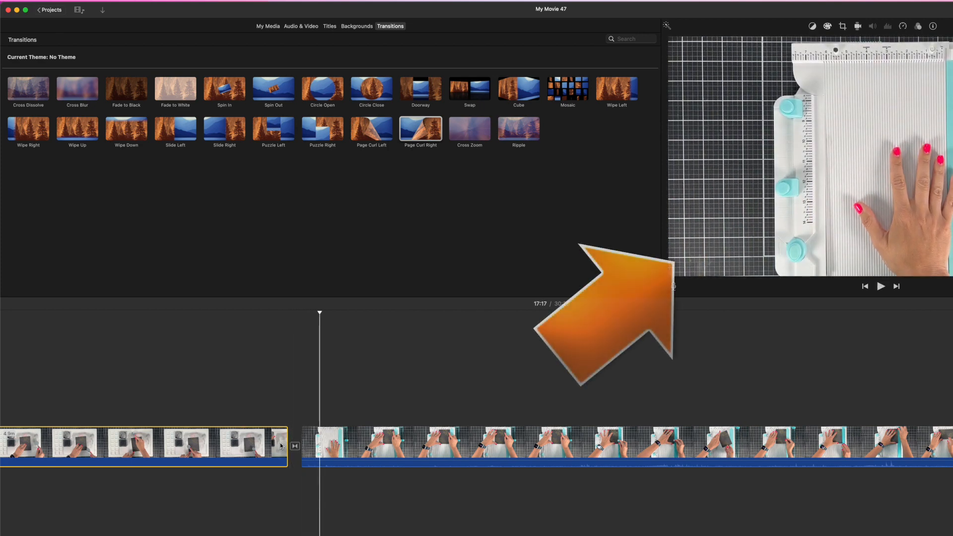
Check the options of the Page Curl Right transition and undo its addition.
click(294, 447)
right_click(293, 446)
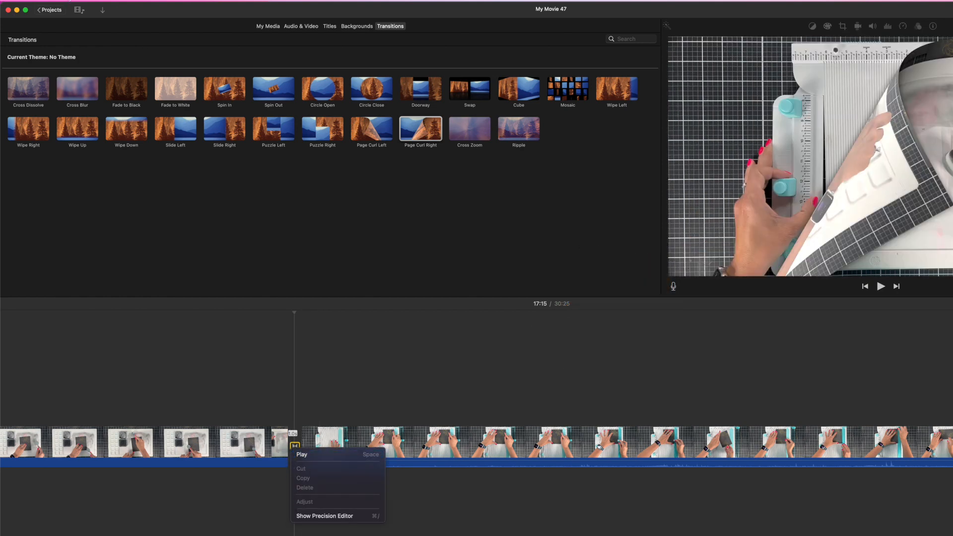
click(314, 438)
click(73, 1)
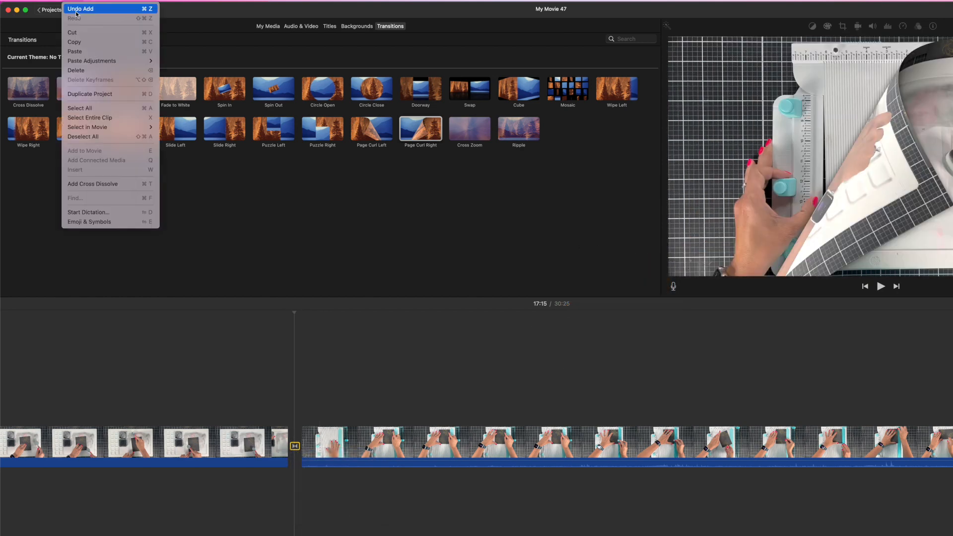
click(76, 9)
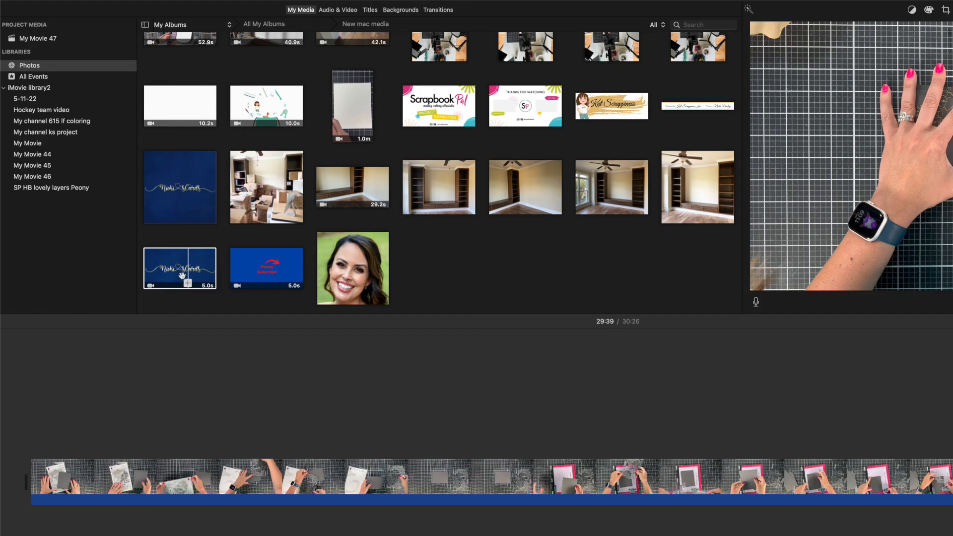
Place the blue 5.0-second logo intro at the start of the movie and lower its audio volume slightly.
drag(178, 268, 15, 486)
click(24, 506)
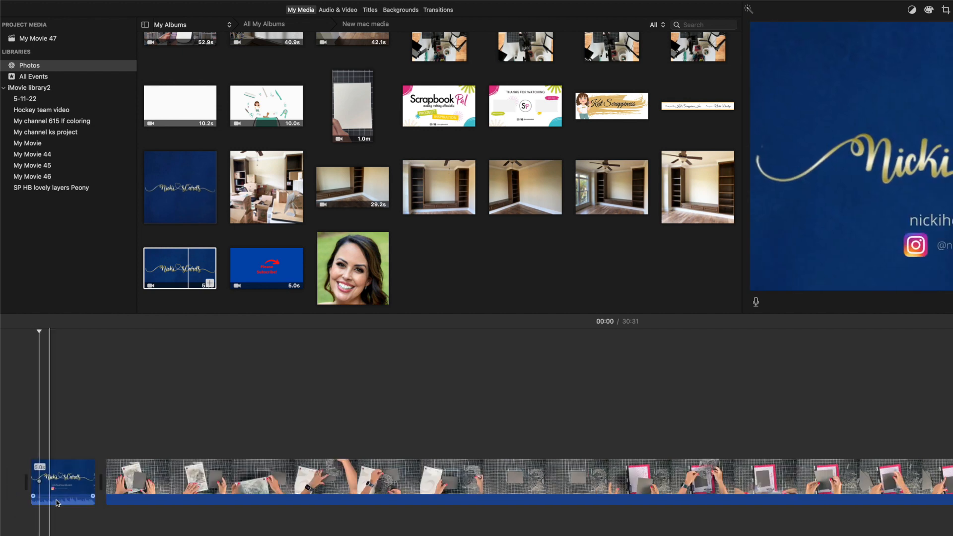
mouse_move(60, 498)
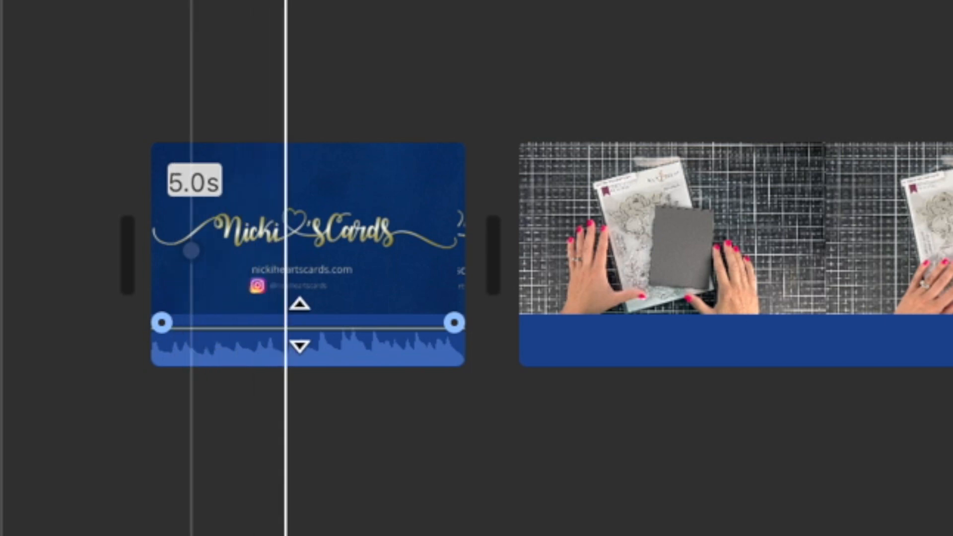
drag(325, 328, 325, 335)
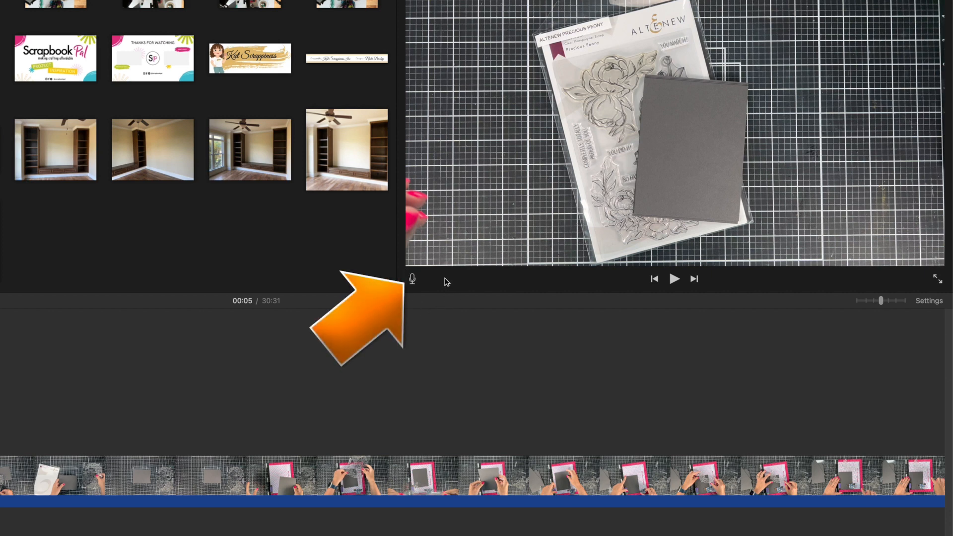
Open the voiceover controls and review the input source, volume and project mute options.
click(412, 281)
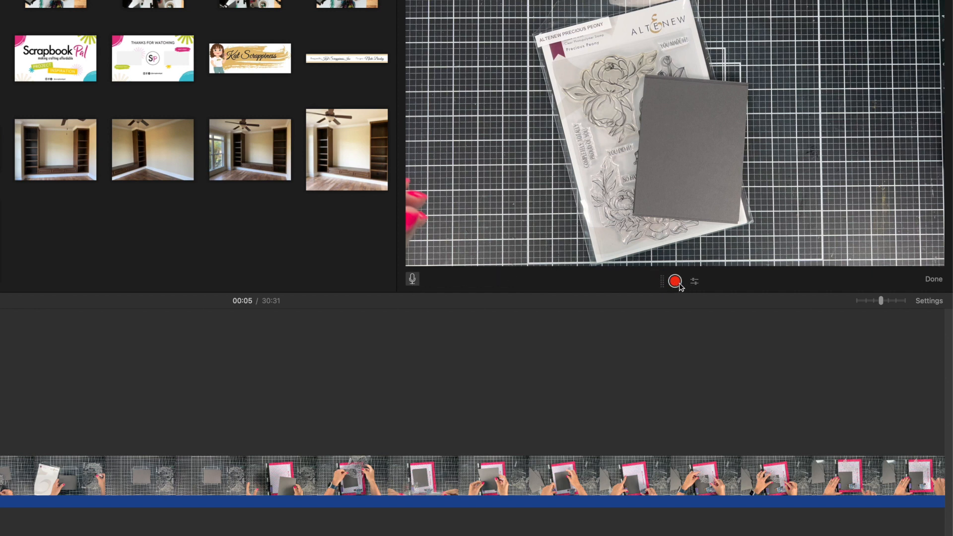
click(695, 282)
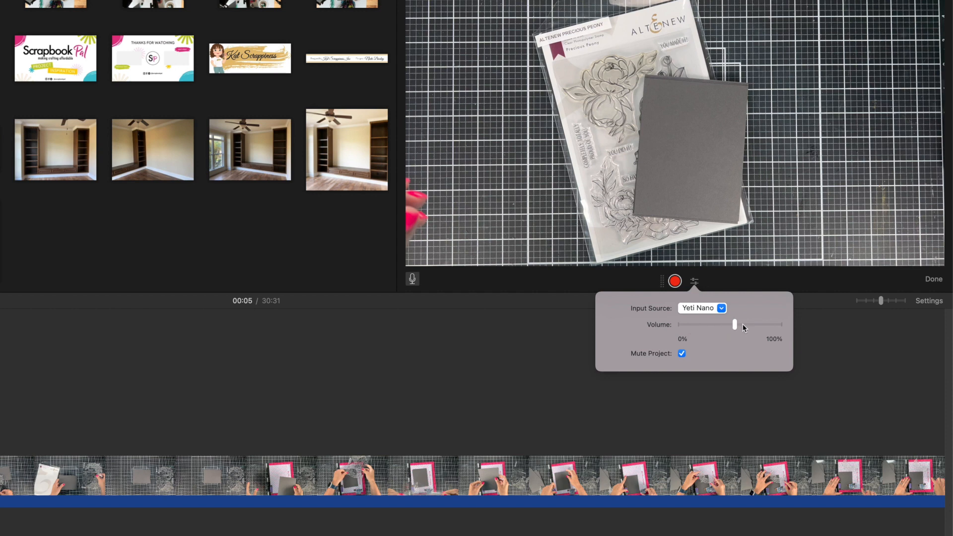
click(731, 279)
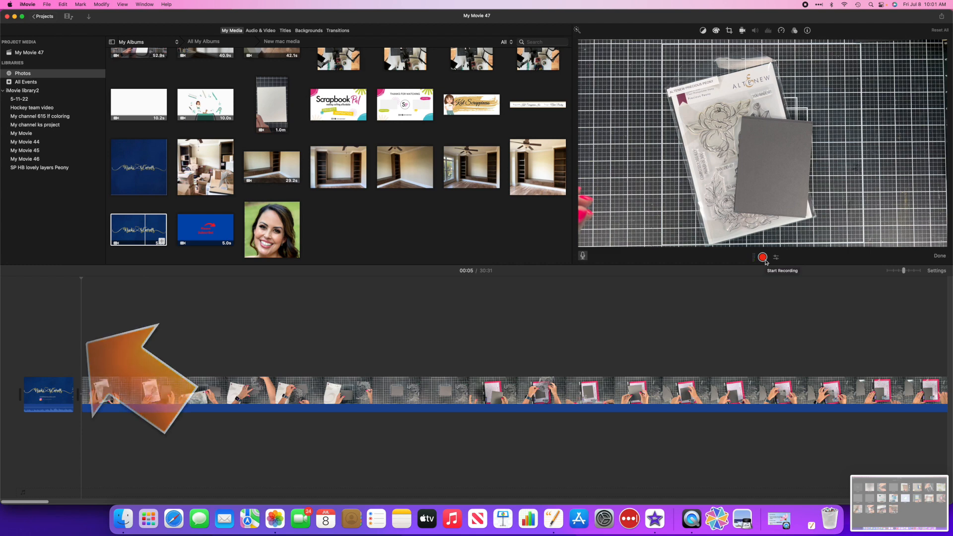
Record a voiceover of about 4.4 seconds from the start of the clip following the intro and try adjusting its volume.
click(762, 257)
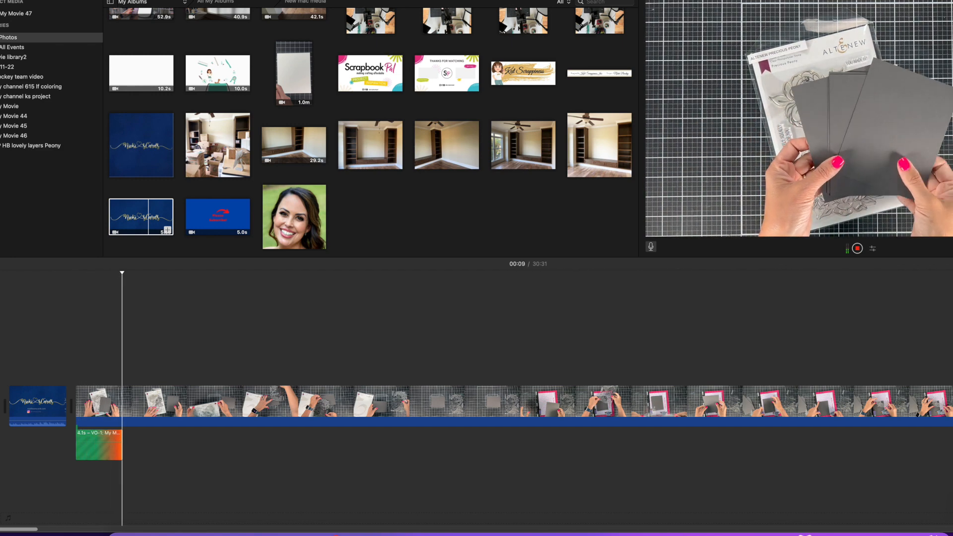
key(space)
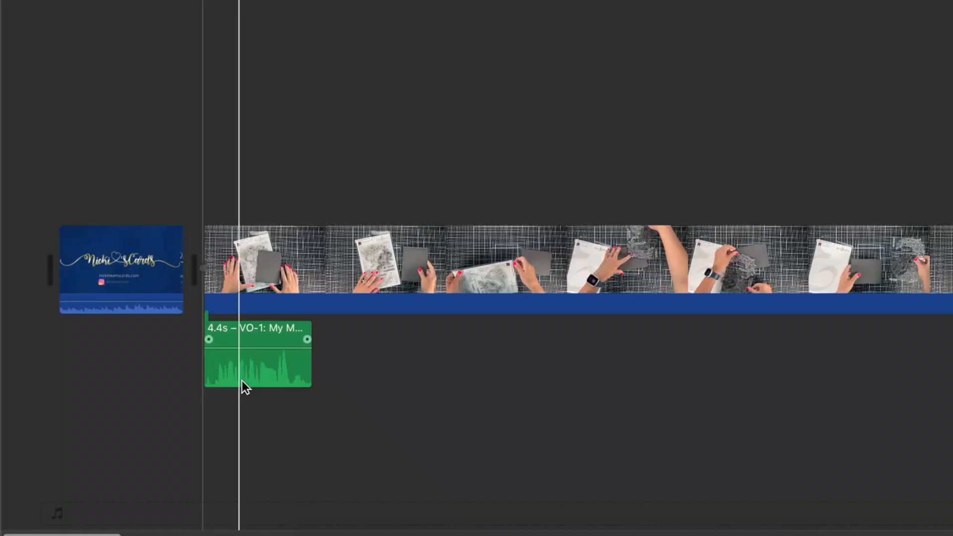
mouse_move(265, 347)
mouse_down()
mouse_move(265, 370)
mouse_move(266, 325)
mouse_move(270, 347)
mouse_up()
click(391, 366)
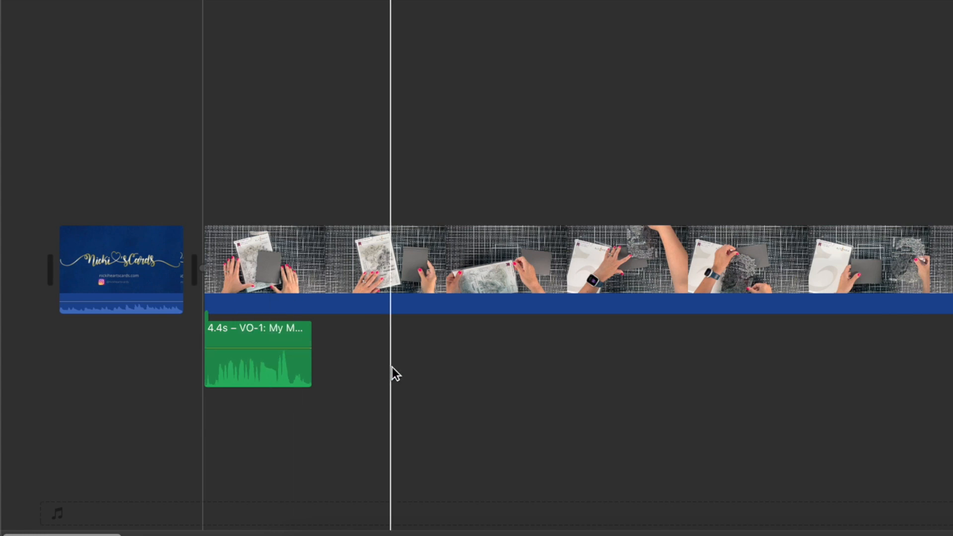
Delete the 4.4-second voiceover beneath the first clip after the intro.
mouse_move(289, 380)
click(300, 364)
right_click(300, 363)
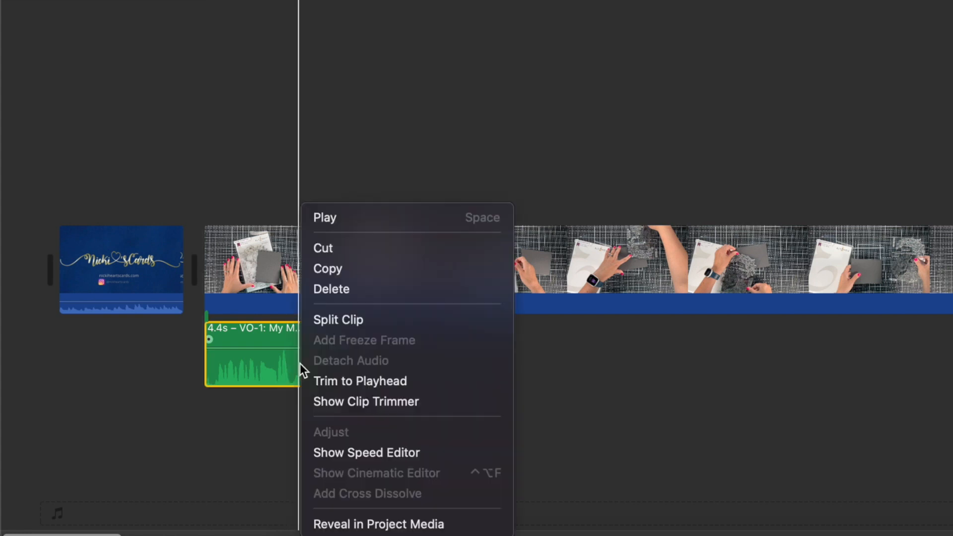
click(349, 286)
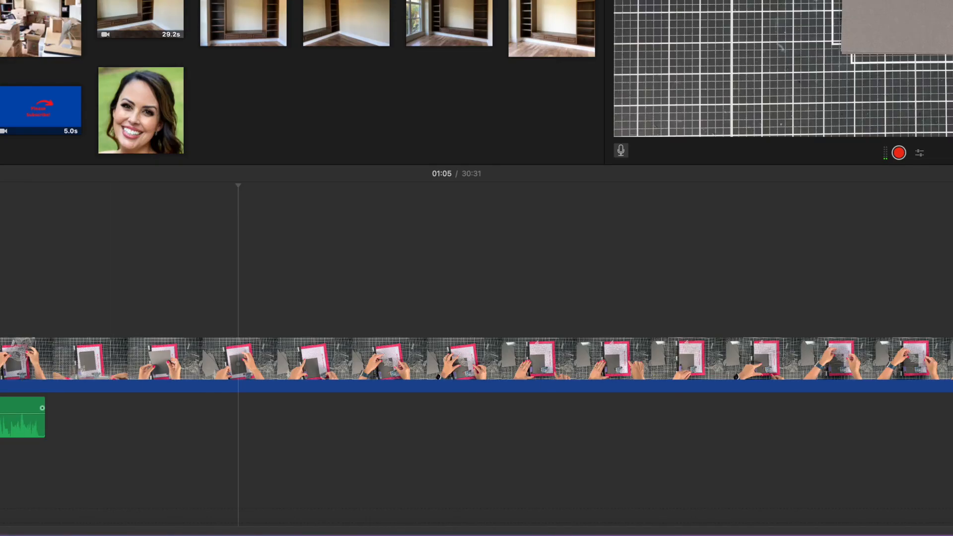
Split the video clip at 00:53, just past the end of the recorded voiceover.
scroll(117, 358, left, 10)
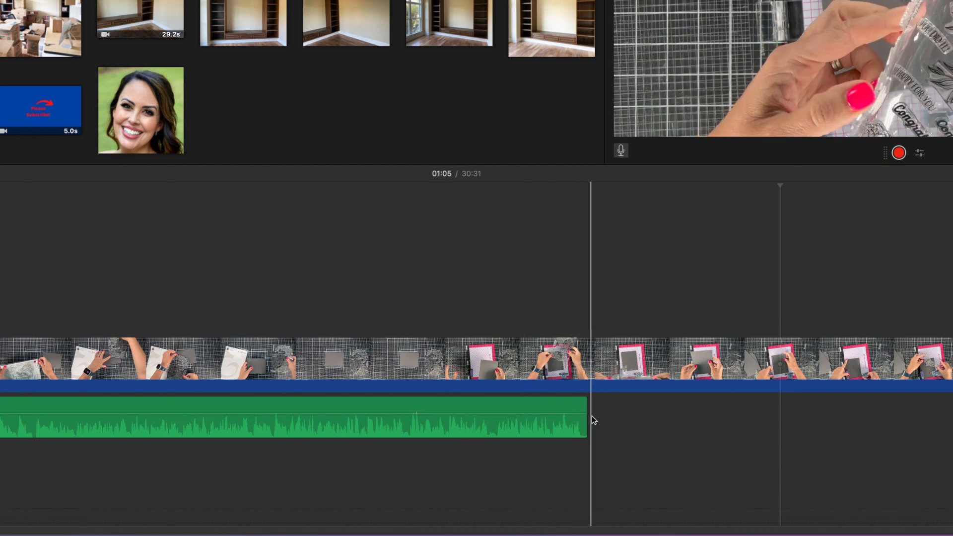
click(591, 415)
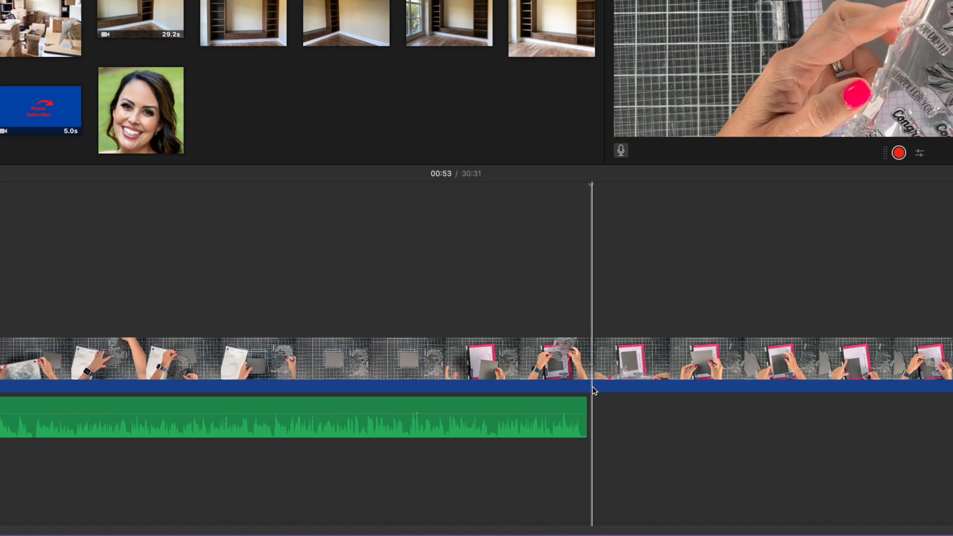
right_click(592, 389)
click(604, 396)
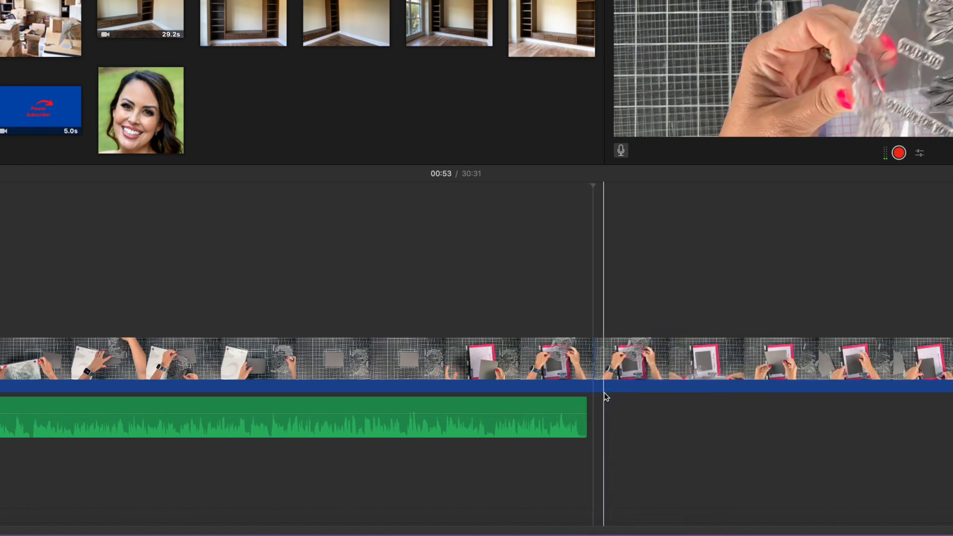
Split the video clip again at 01:01 to isolate the section that has no voiceover.
scroll(600, 394, right, 5)
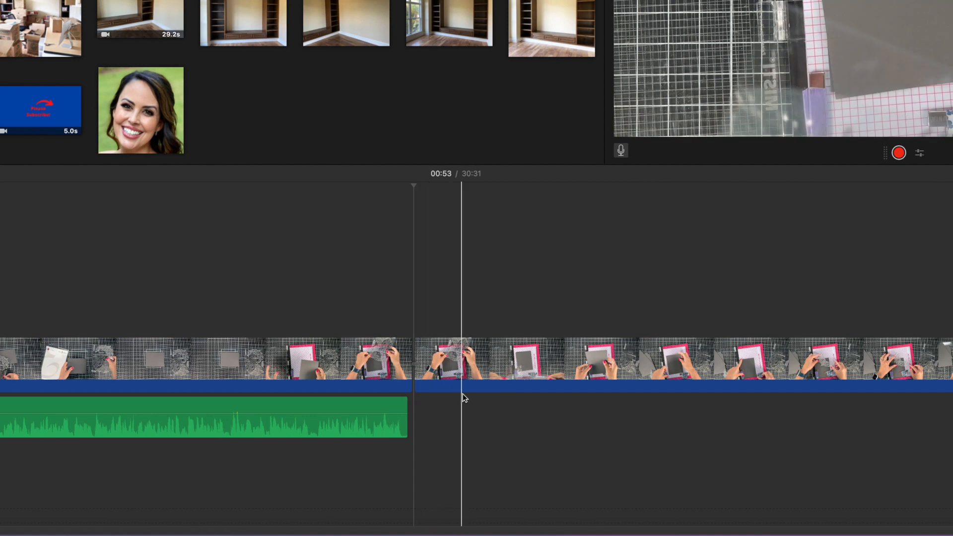
click(534, 394)
right_click(534, 389)
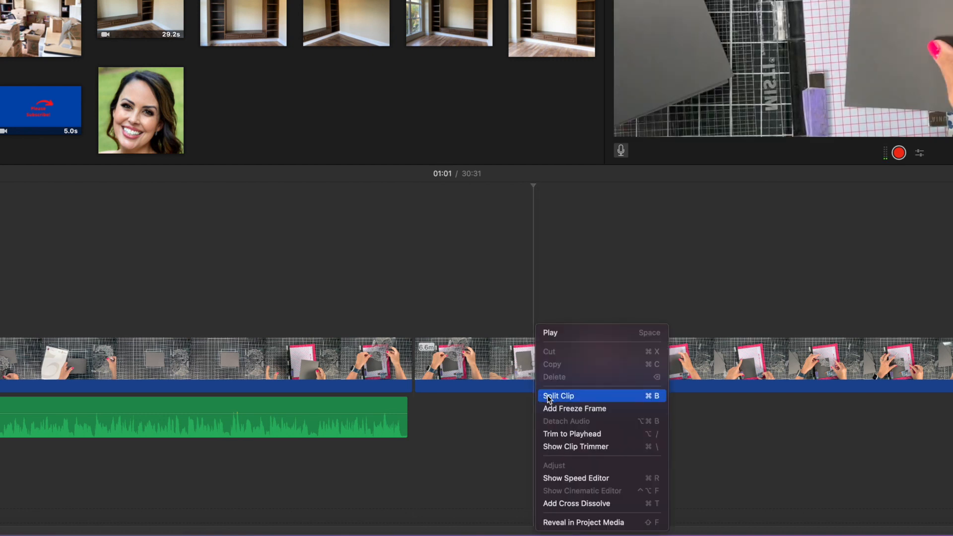
click(548, 395)
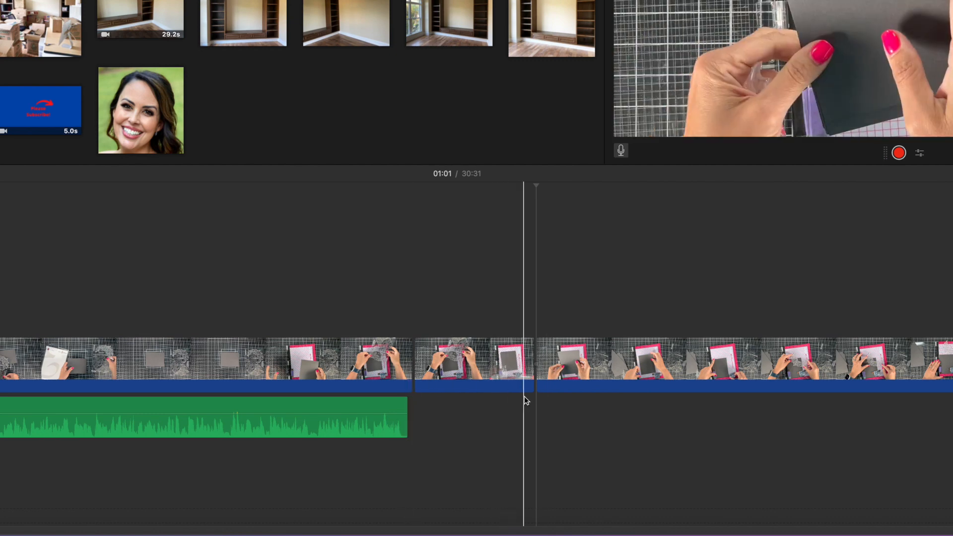
Delete the isolated 7.8-second video section after the end of the voiceover.
click(506, 385)
right_click(510, 390)
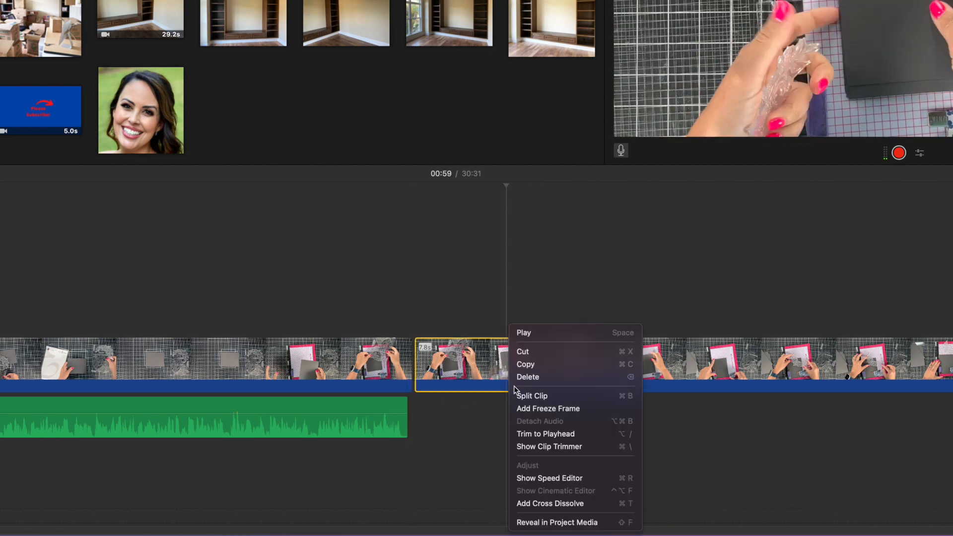
click(520, 379)
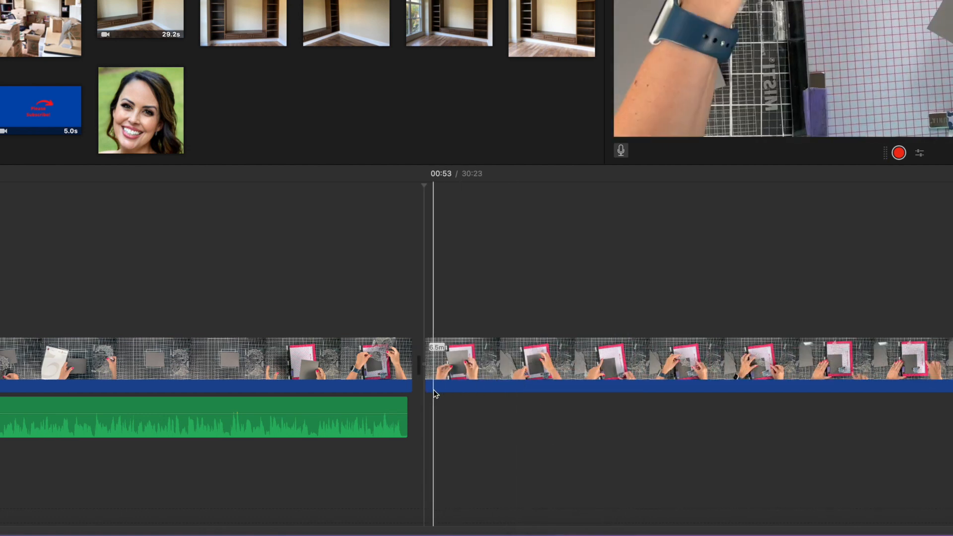
Record a voiceover of about 24 seconds from the start of the clip that follows the cut.
click(468, 373)
scroll(470, 376, left, 1)
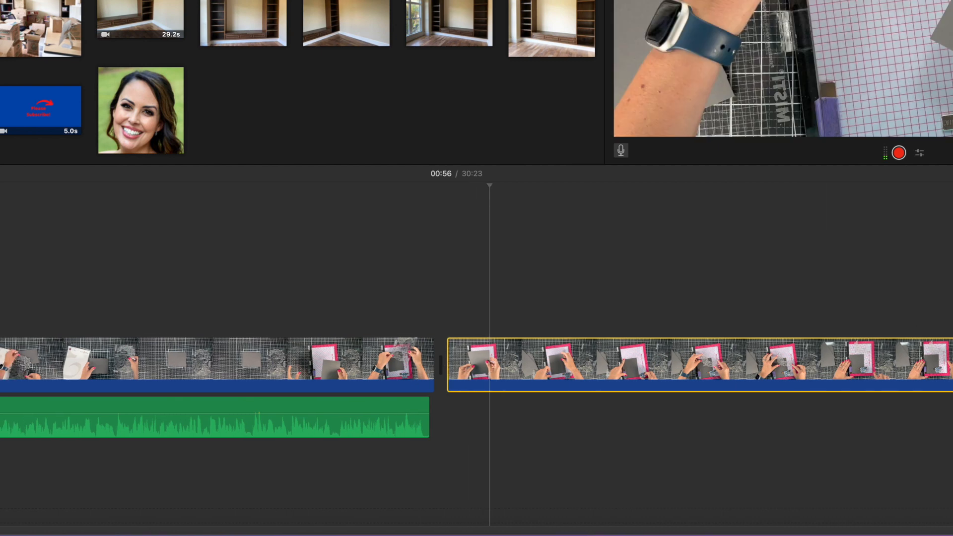
key(c)
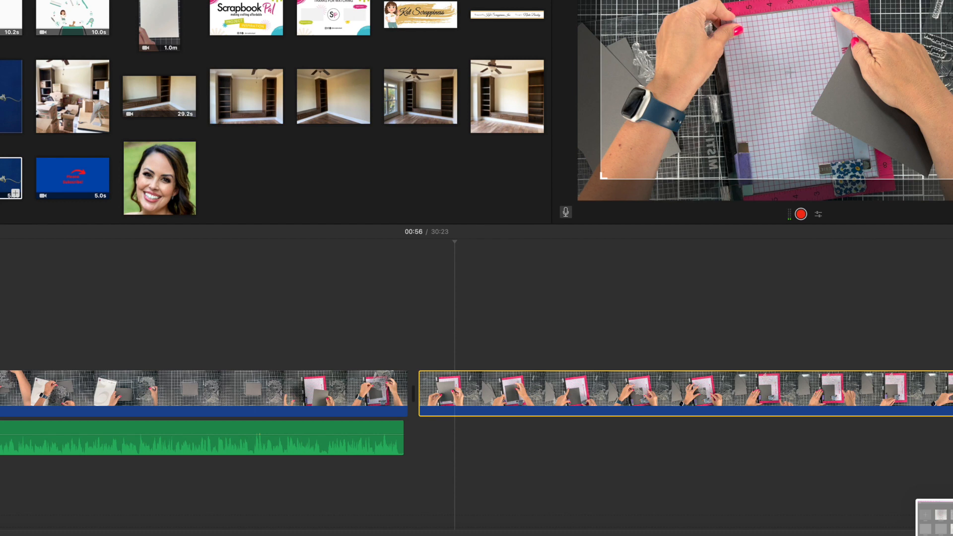
click(411, 441)
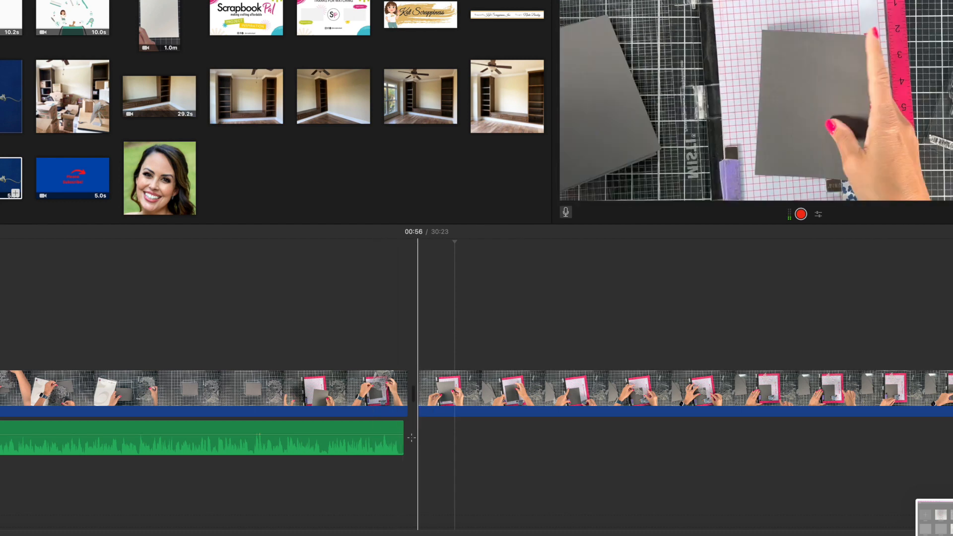
click(801, 214)
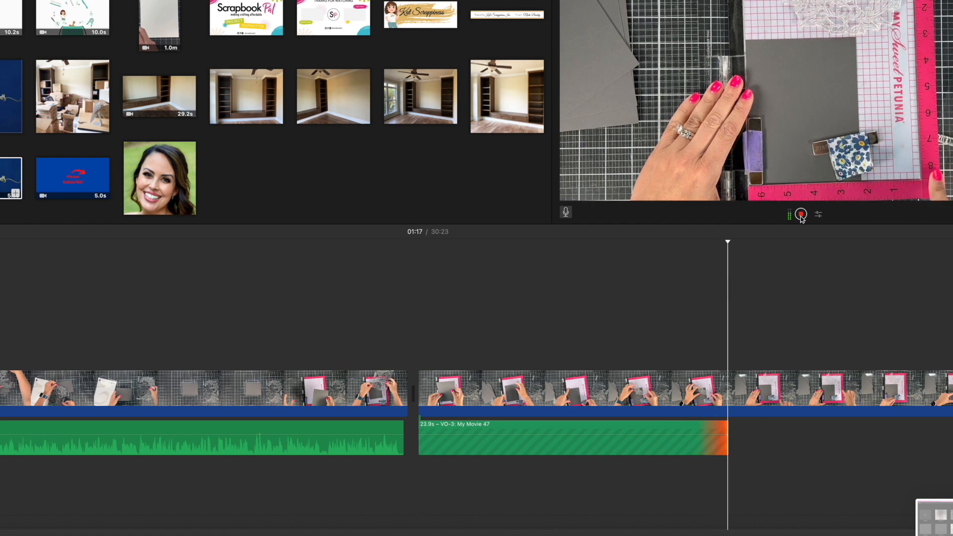
click(801, 215)
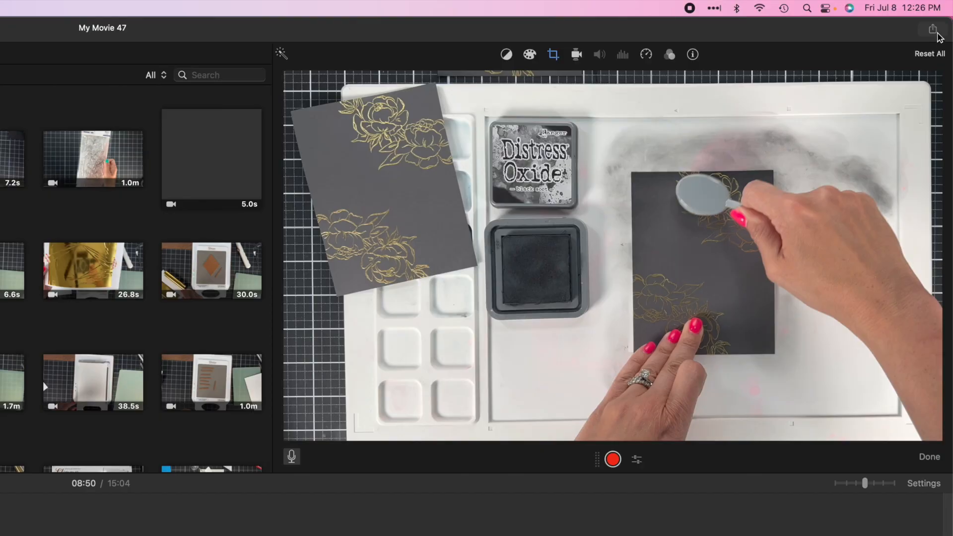
Set up a file export of the finished movie with the resolution set to 1080p.
click(933, 29)
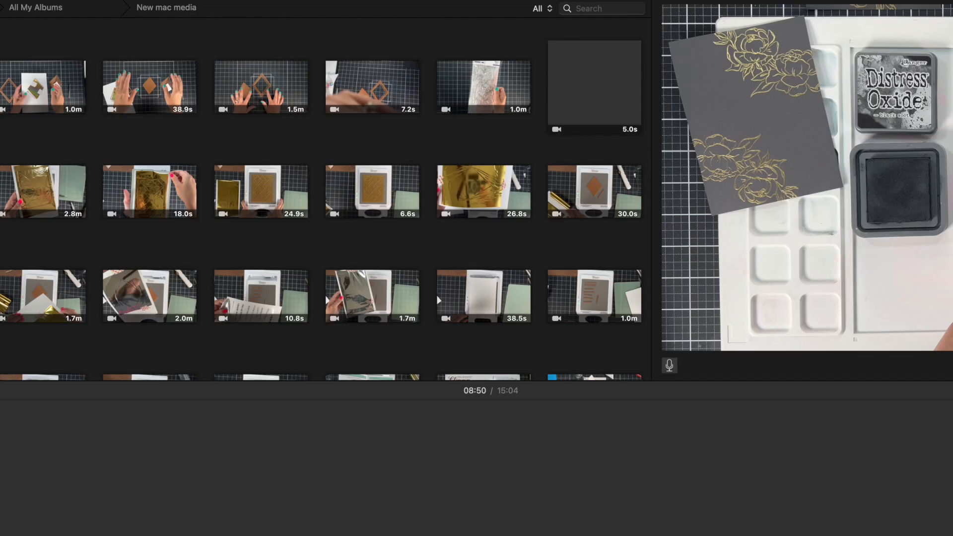
click(907, 134)
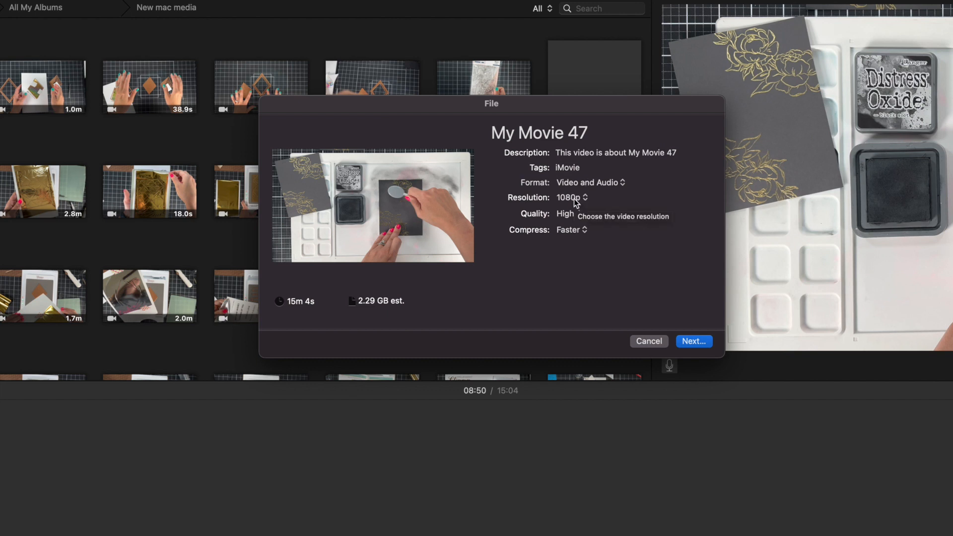
click(586, 200)
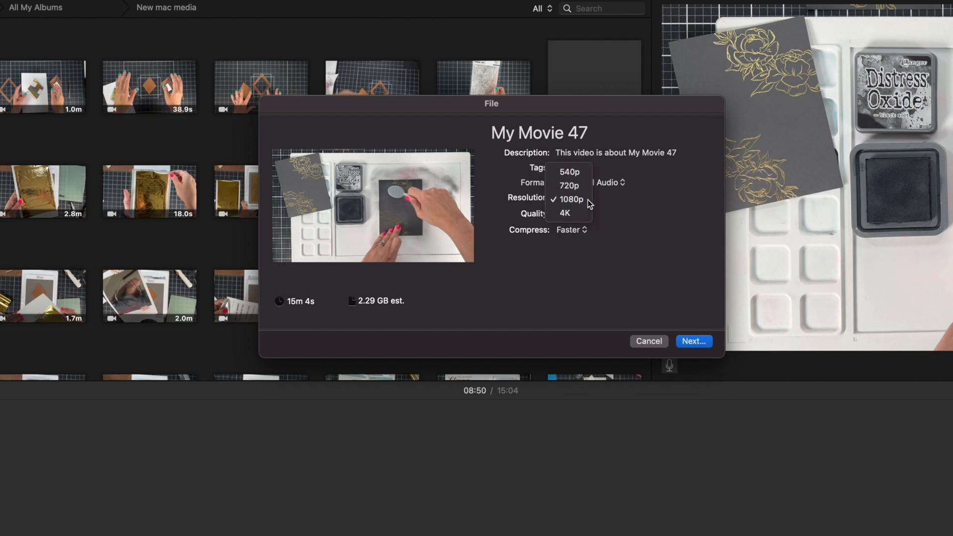
click(589, 201)
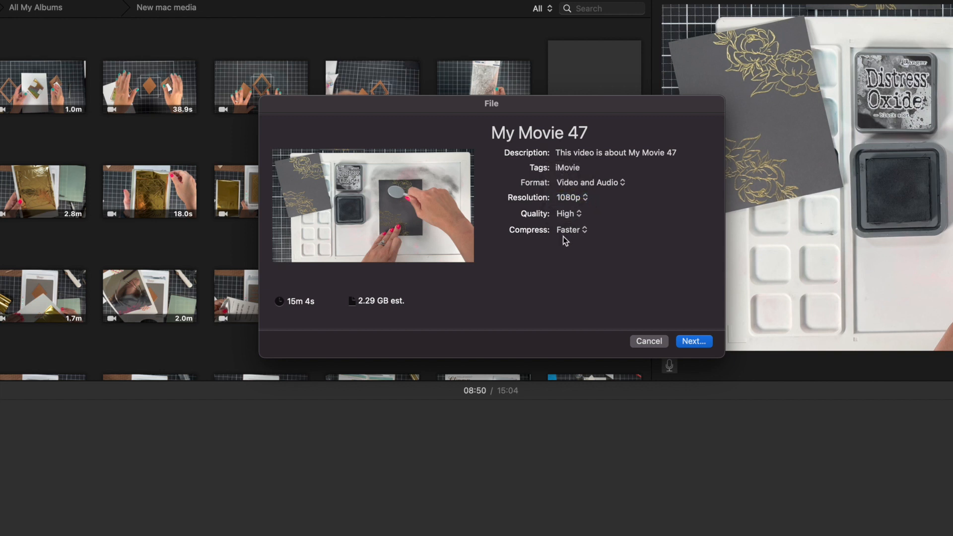
click(694, 343)
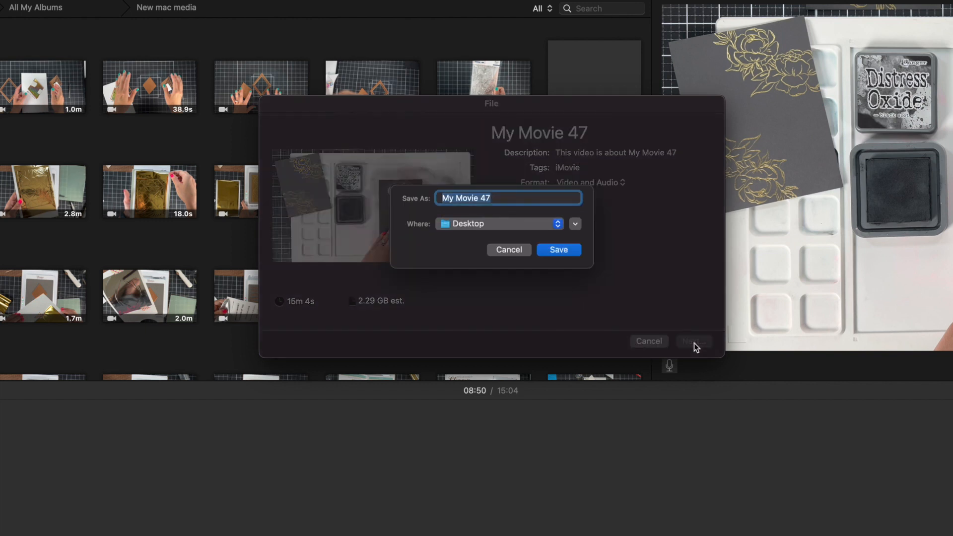
Name the exported file "Altenew Sympathy Card" and save it to the Desktop.
key(BackSpace)
text(Altenew Sympathy Car)
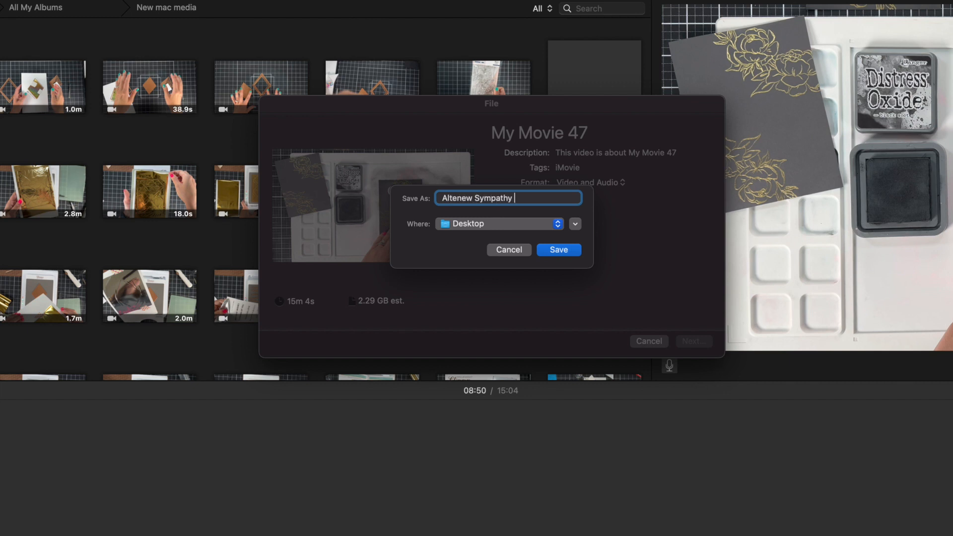
text(d)
click(554, 251)
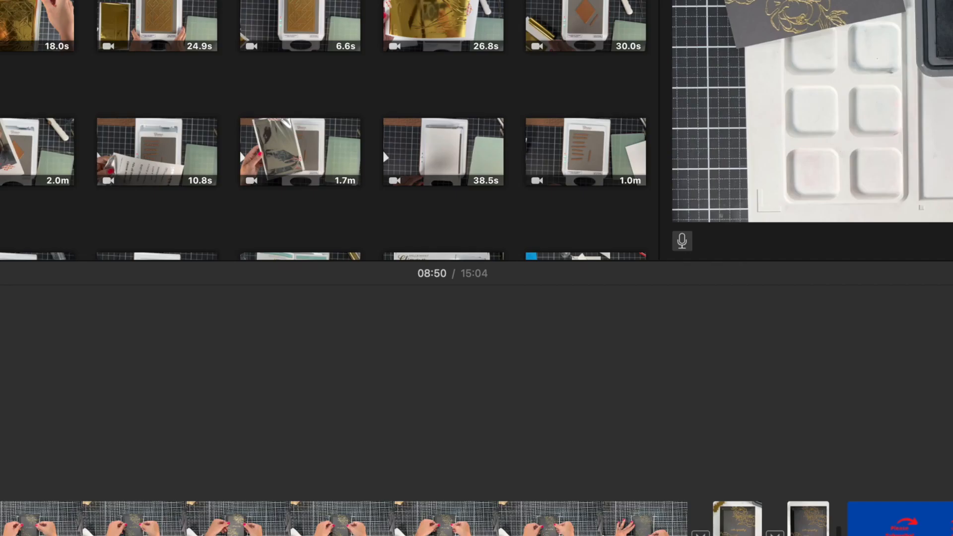
Close the project back to the projects overview, naming it "Altenew sympathy card".
click(103, 42)
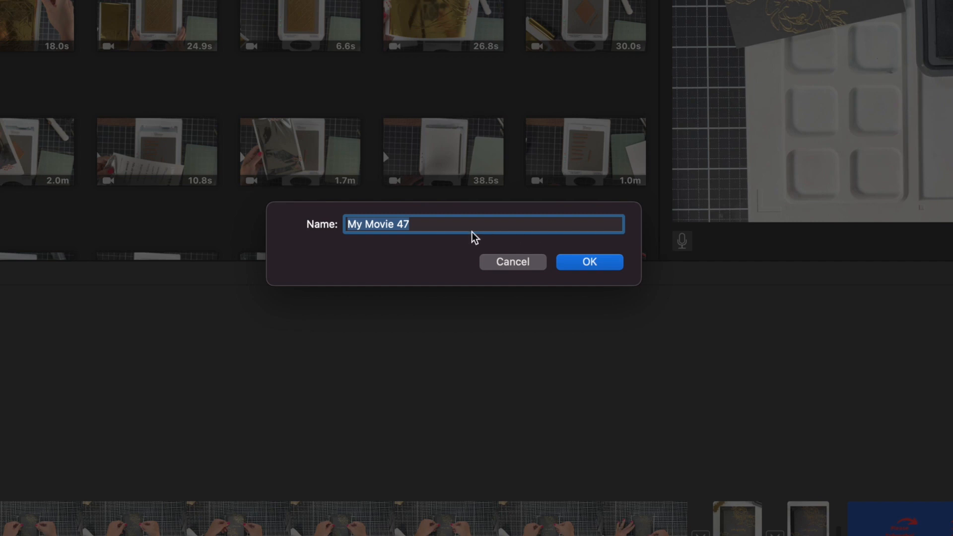
key(BackSpace)
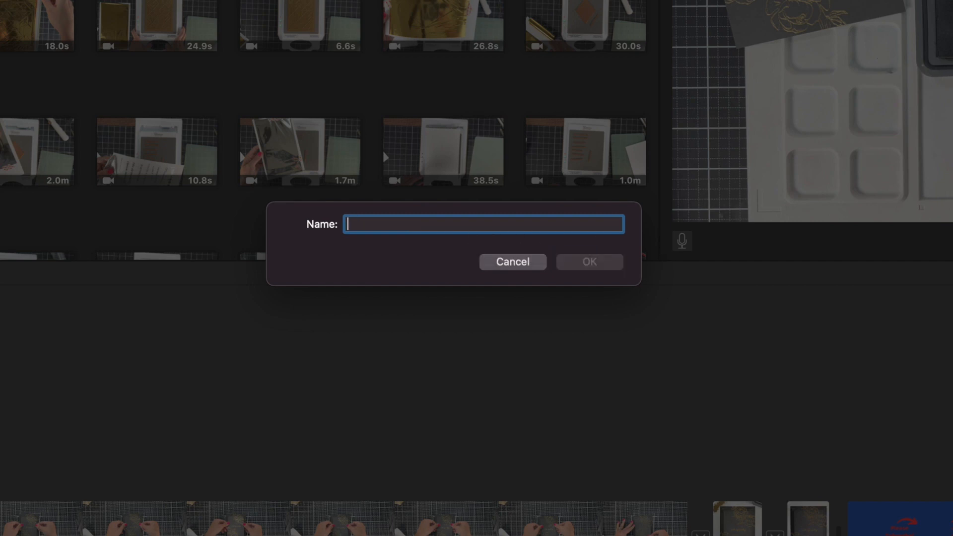
text(Altenew )
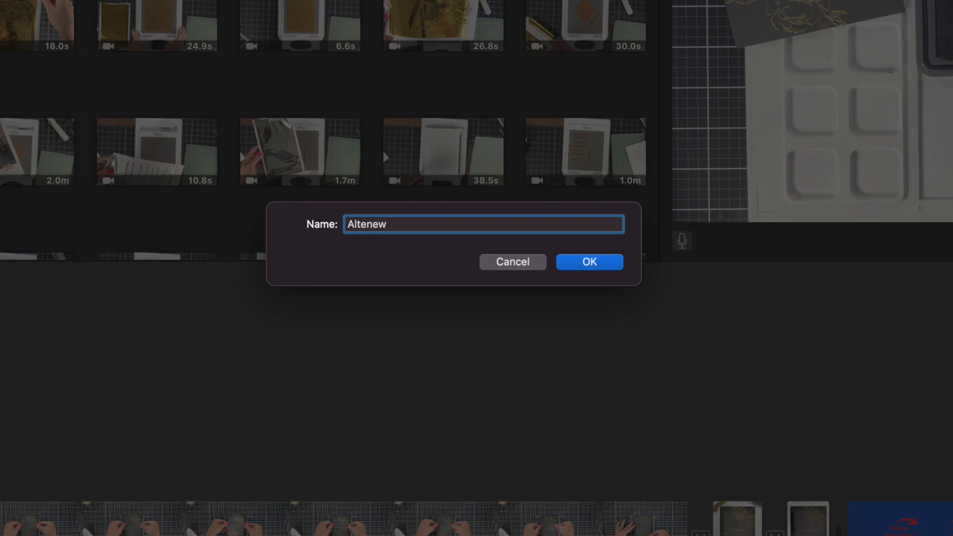
text(sympathy card)
click(606, 260)
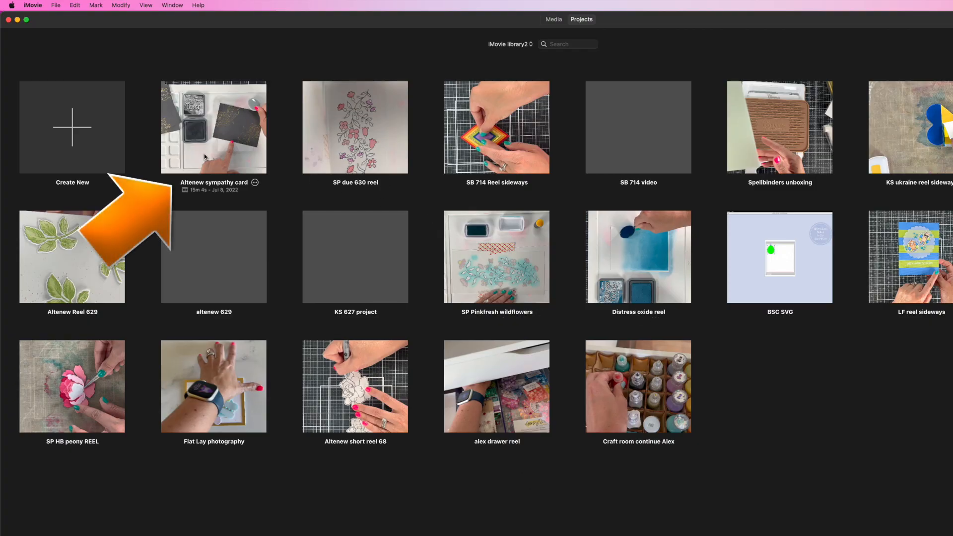
mouse_move(205, 187)
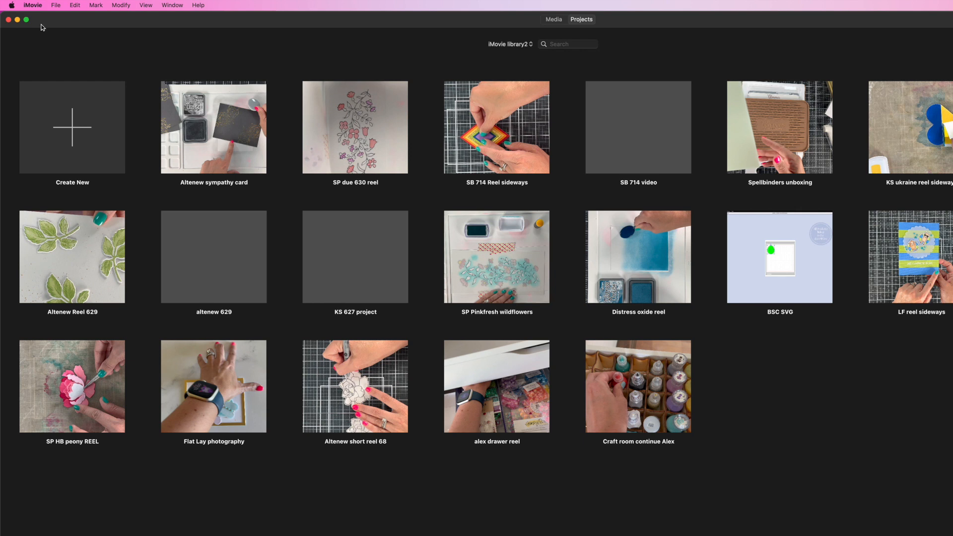
scroll(2, 70, down, 1)
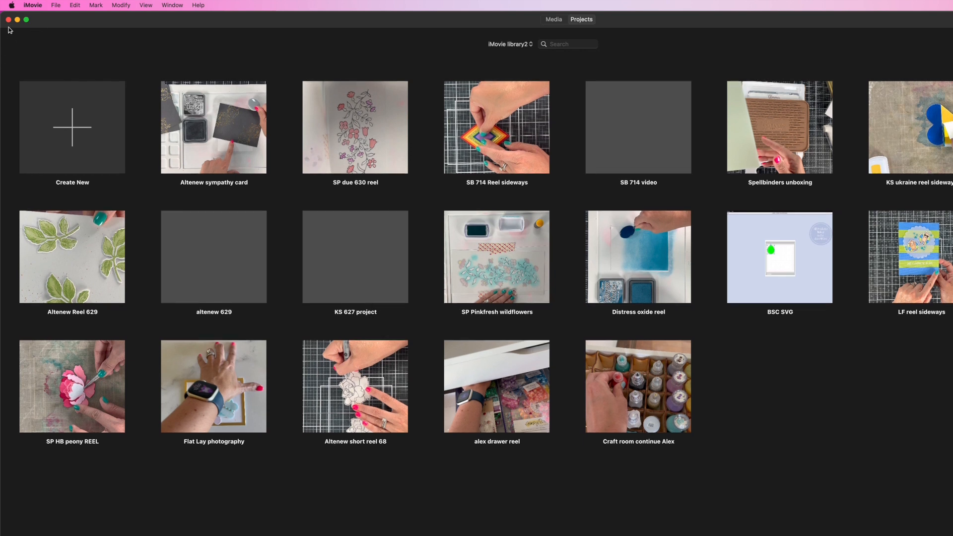